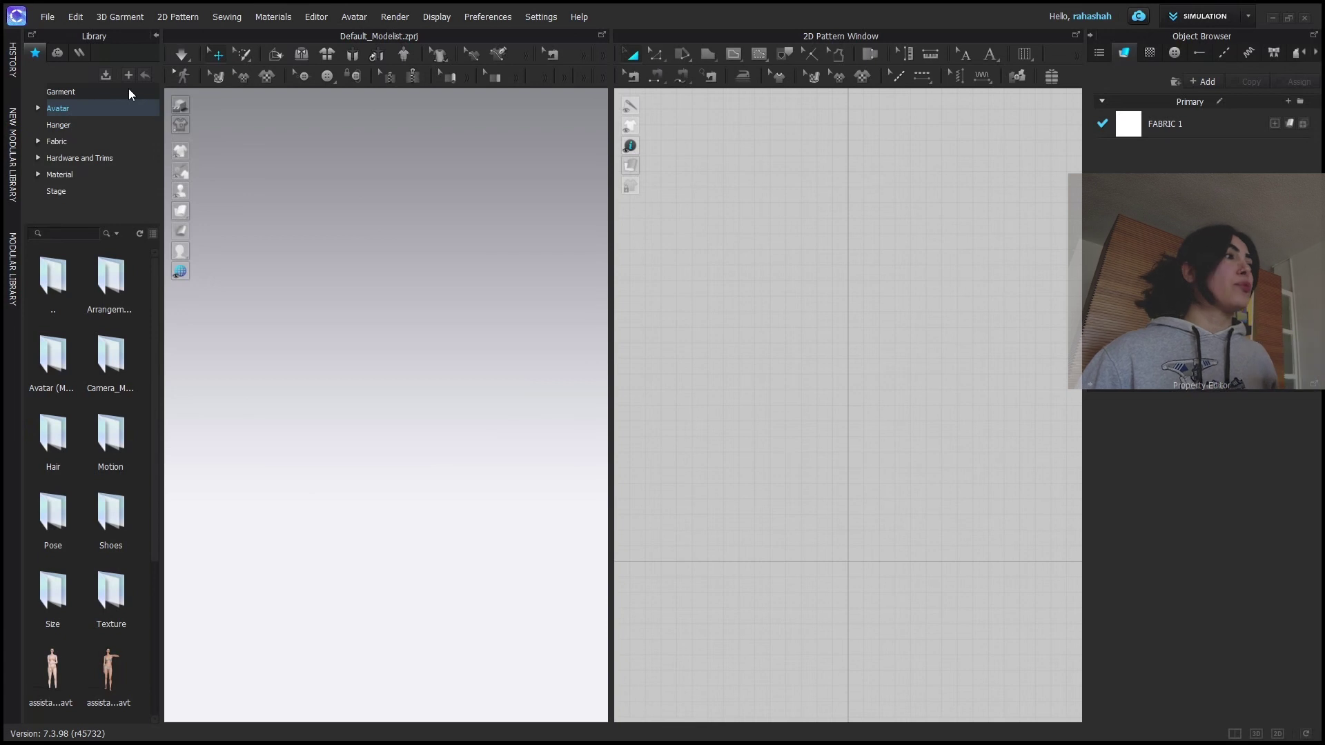
Load FV2_Mia.avt from Avatar > Female_V2, then open the Marketplace's CLO-SET Connect home page.
{"action": "left_click", "coordinate": [51, 109]}
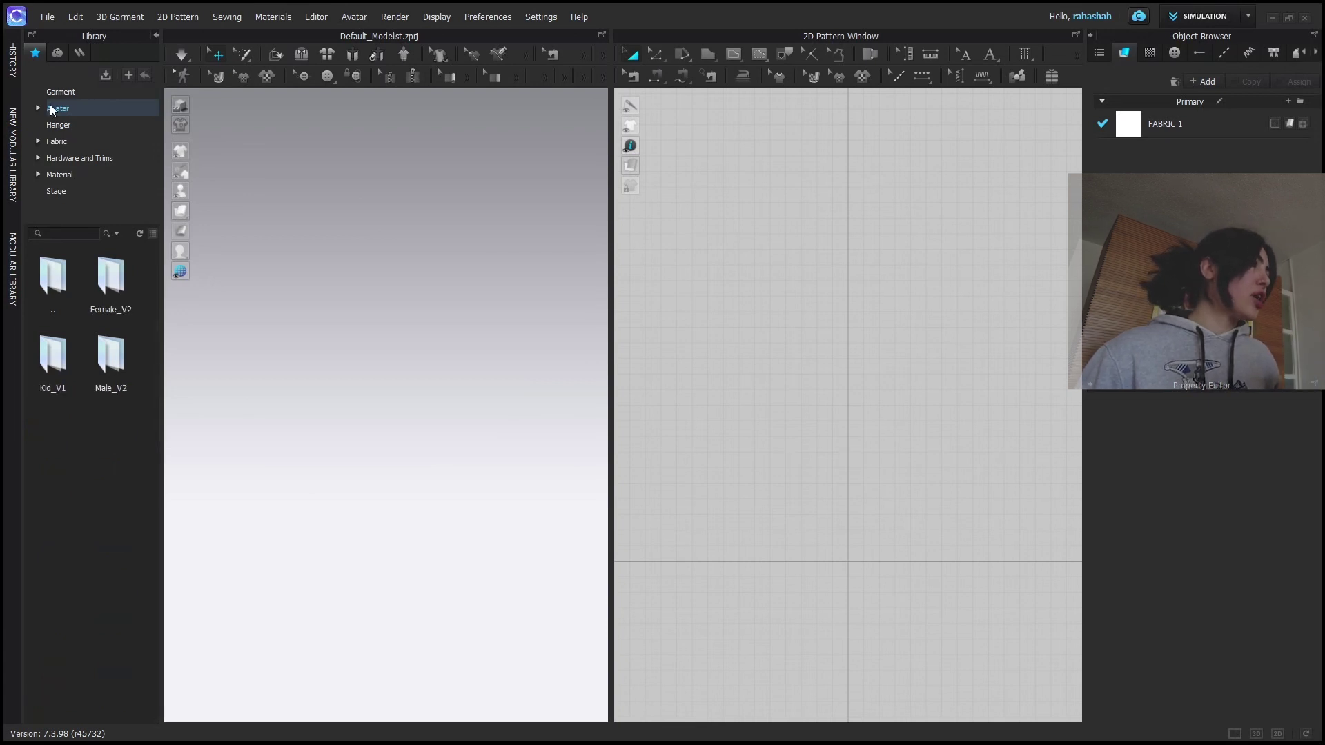
{"action": "double_click", "coordinate": [109, 276]}
{"action": "scroll", "coordinate": [101, 510], "scroll_direction": "down", "scroll_amount": 3}
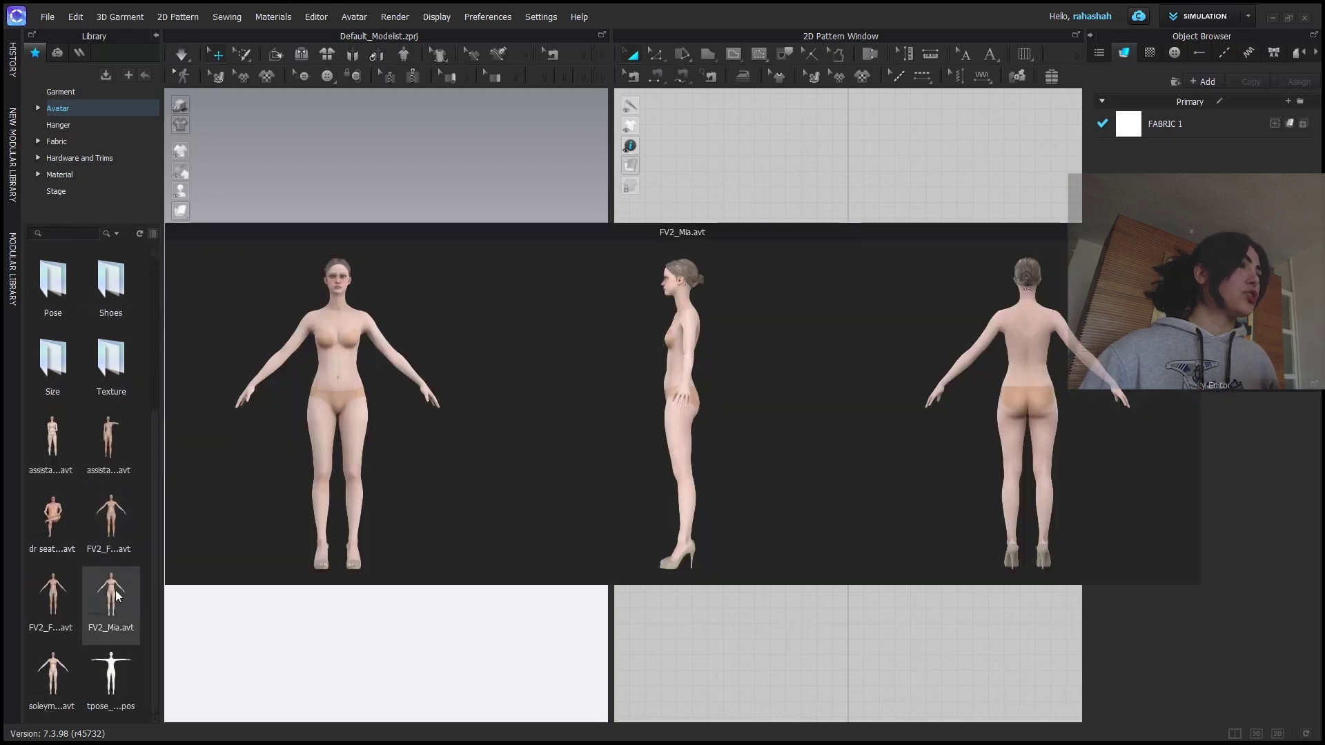
{"action": "double_click", "coordinate": [114, 593]}
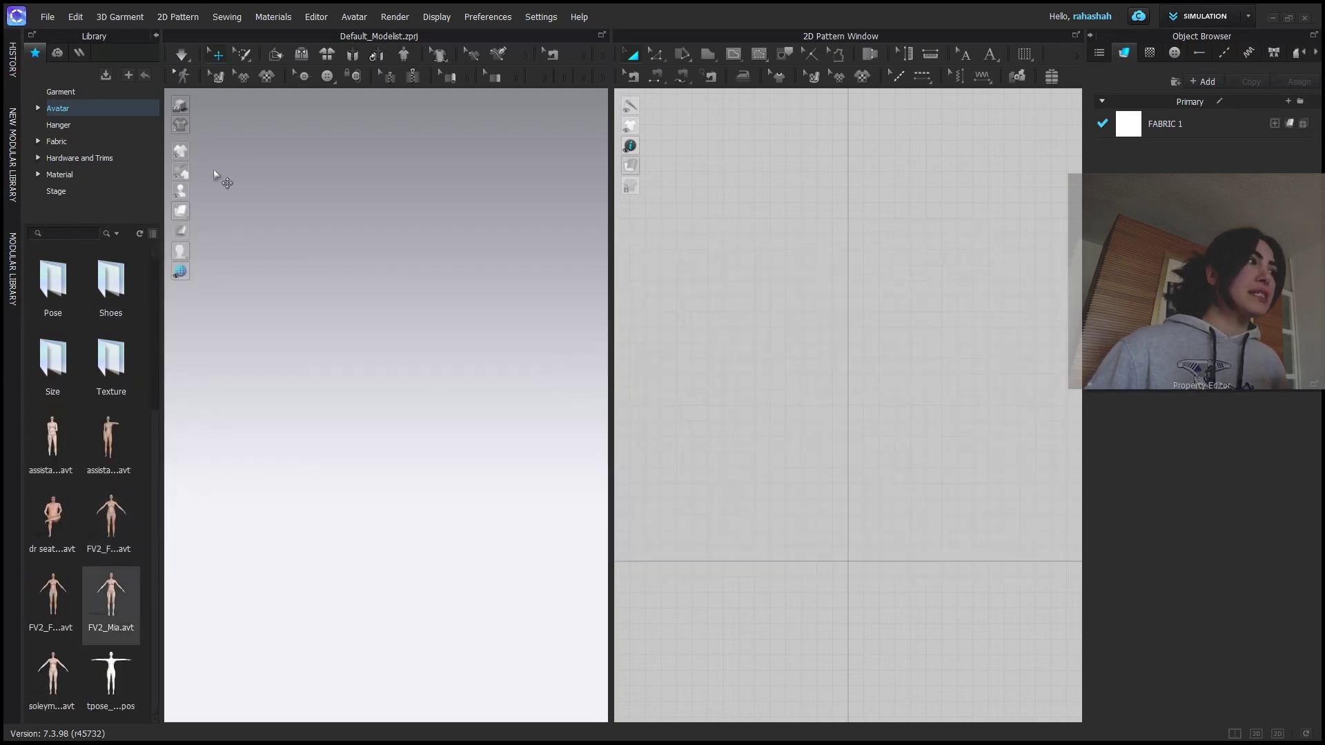
{"action": "left_click", "coordinate": [78, 53]}
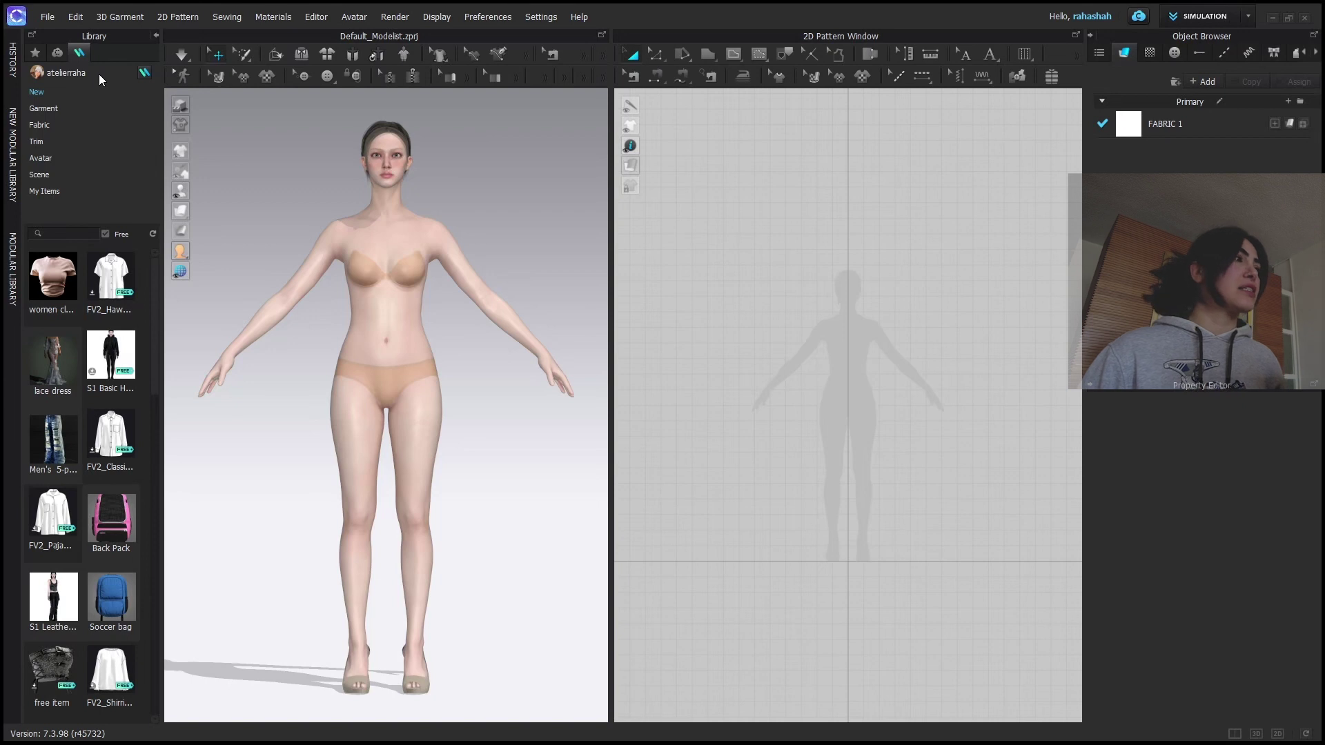
{"action": "left_click", "coordinate": [144, 73]}
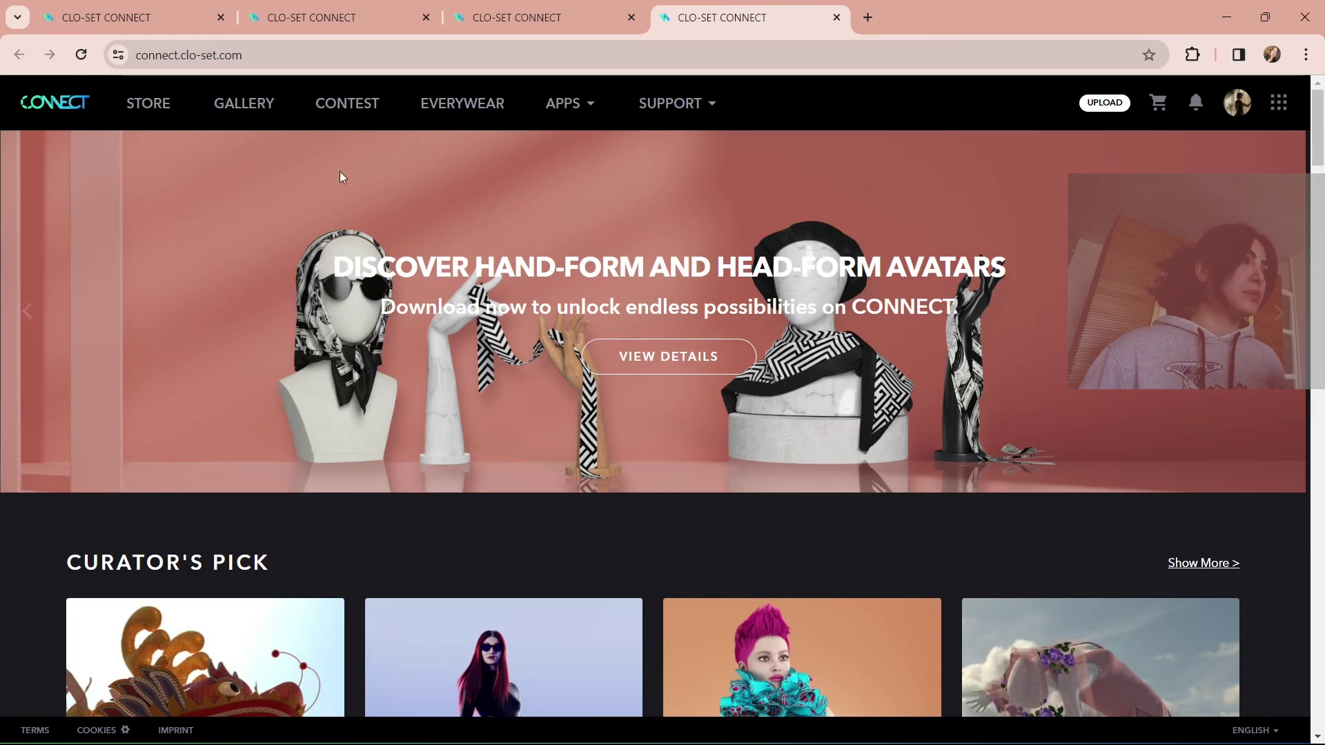
Open the CLO-SET CONNECT Store and untick Paid so only free items show (7177 results).
{"action": "left_click", "coordinate": [137, 105]}
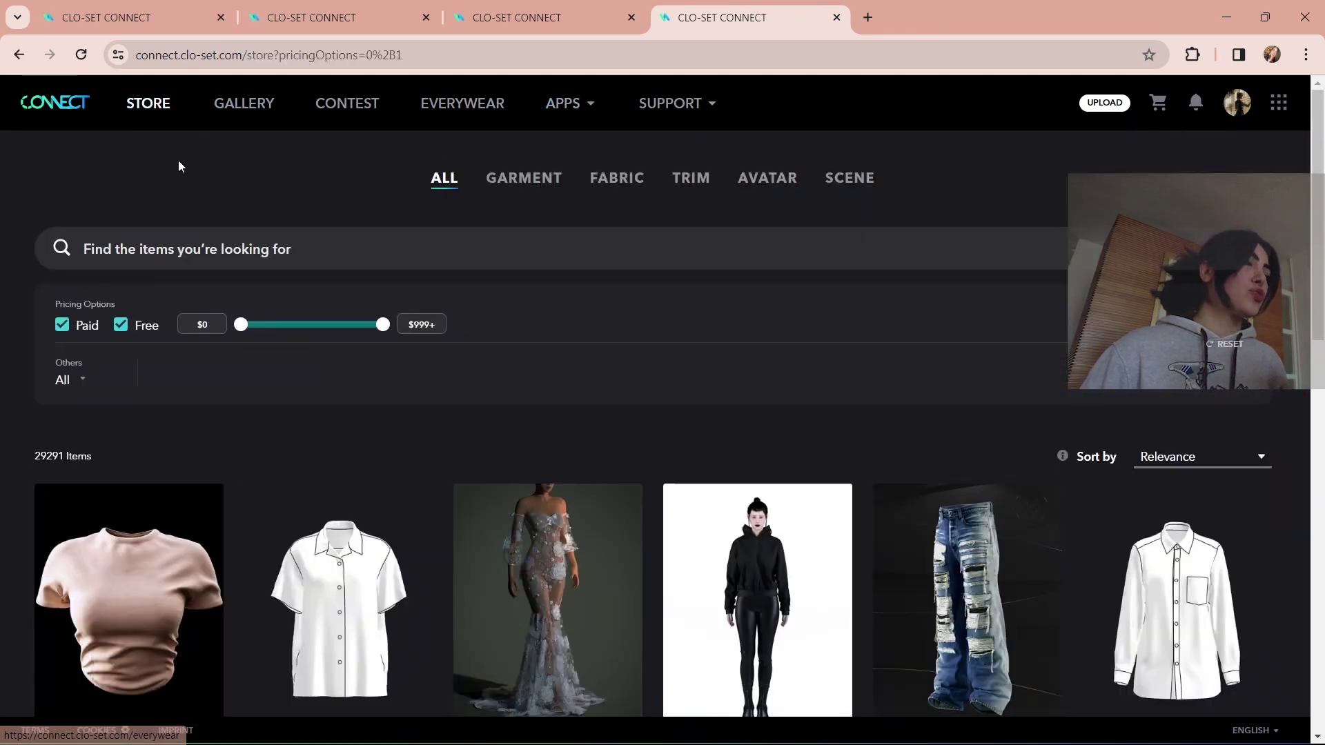
{"action": "left_click", "coordinate": [61, 329]}
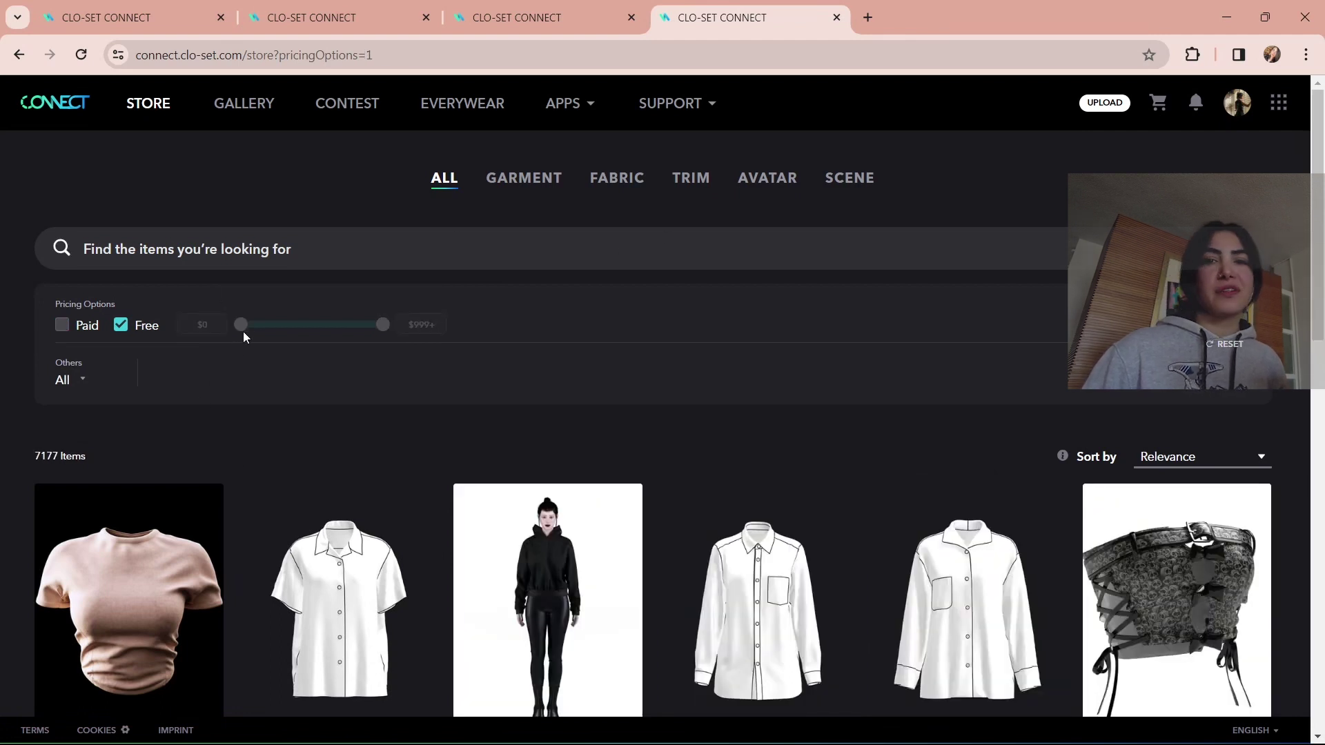
{"action": "scroll", "coordinate": [313, 317], "scroll_direction": "down", "scroll_amount": 1}
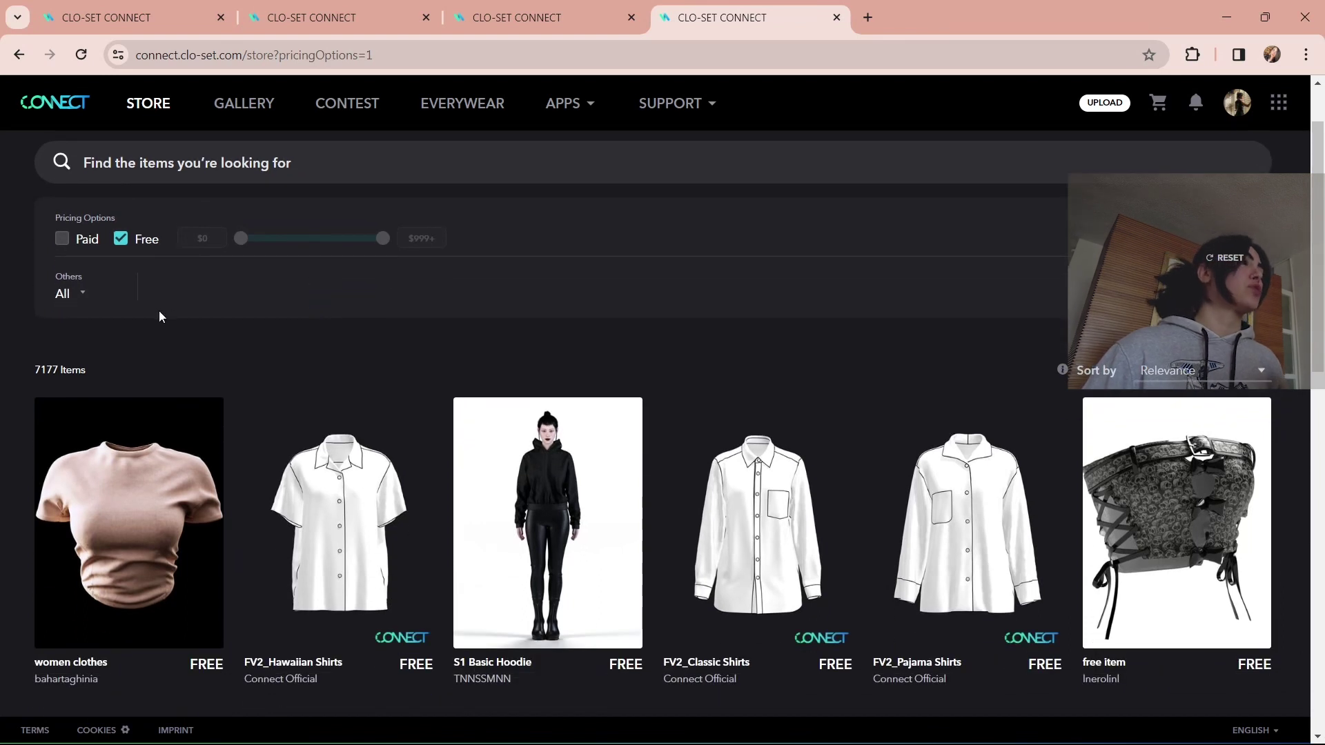
Add the free 'women clothes' top to the cart, which now shows 1 item at $0.00.
{"action": "mouse_move", "coordinate": [134, 511]}
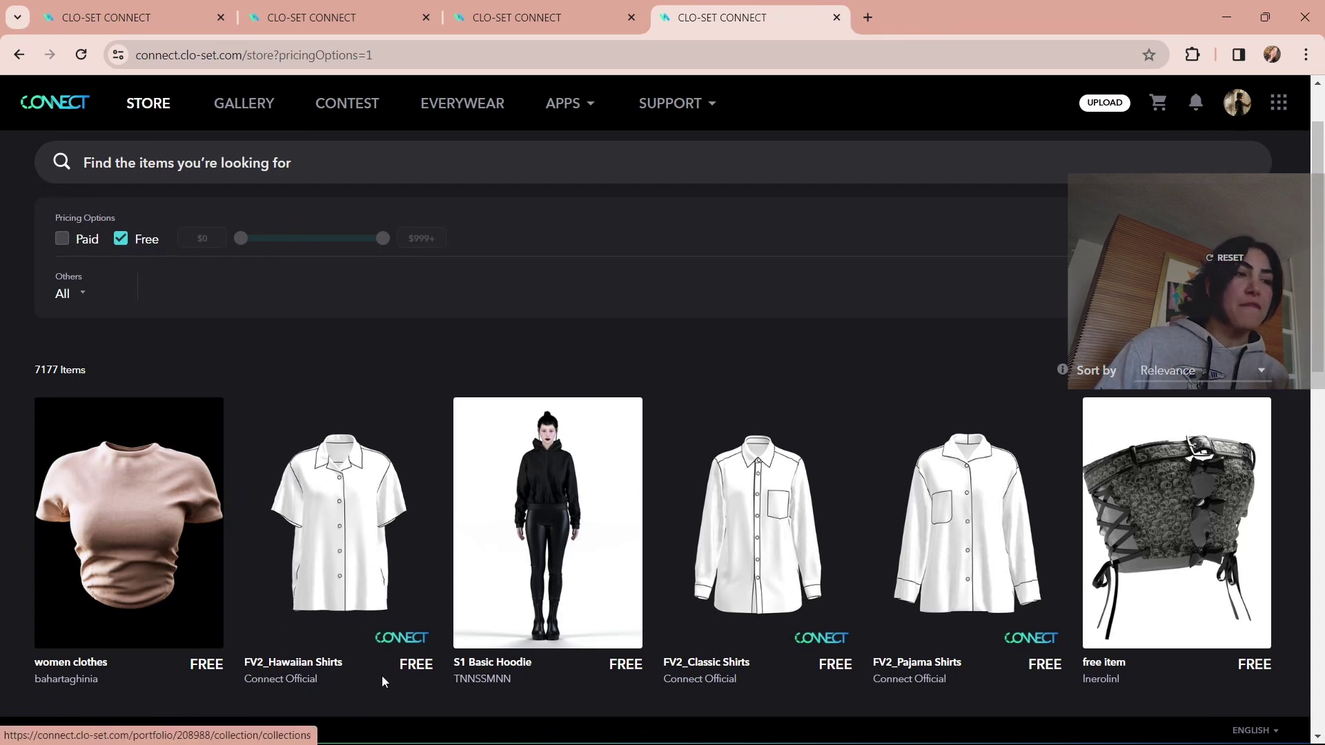
{"action": "scroll", "coordinate": [900, 652], "scroll_direction": "down", "scroll_amount": 2}
{"action": "scroll", "coordinate": [905, 649], "scroll_direction": "down", "scroll_amount": 4}
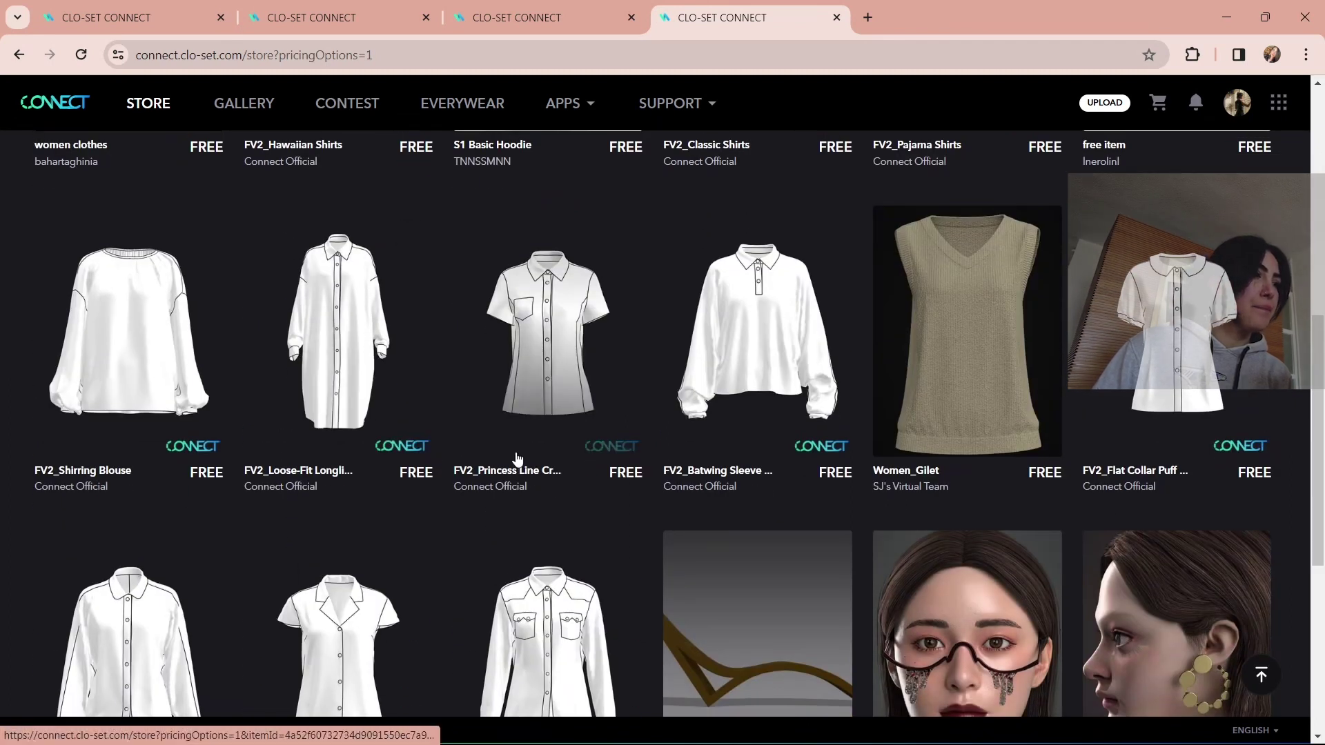
{"action": "scroll", "coordinate": [516, 462], "scroll_direction": "down", "scroll_amount": 3}
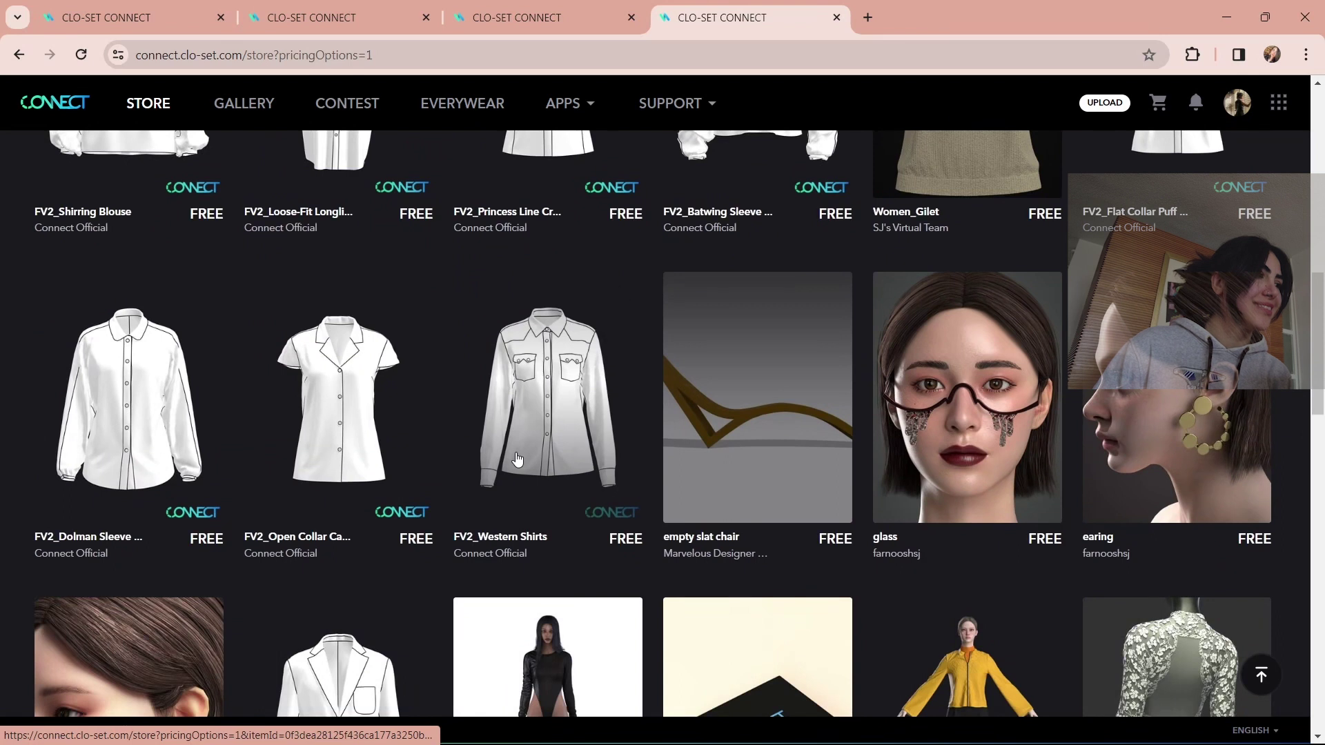
{"action": "scroll", "coordinate": [517, 460], "scroll_direction": "down", "scroll_amount": 8}
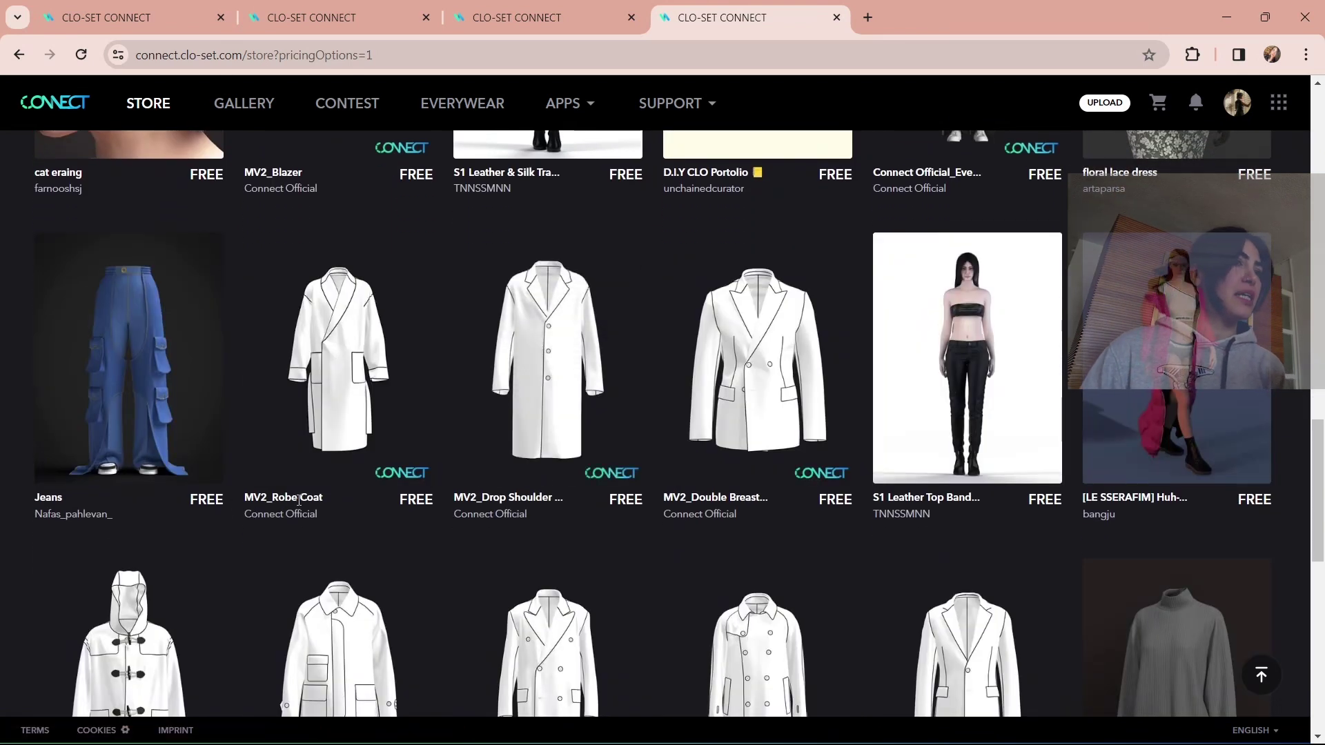
{"action": "scroll", "coordinate": [298, 500], "scroll_direction": "up", "scroll_amount": 15}
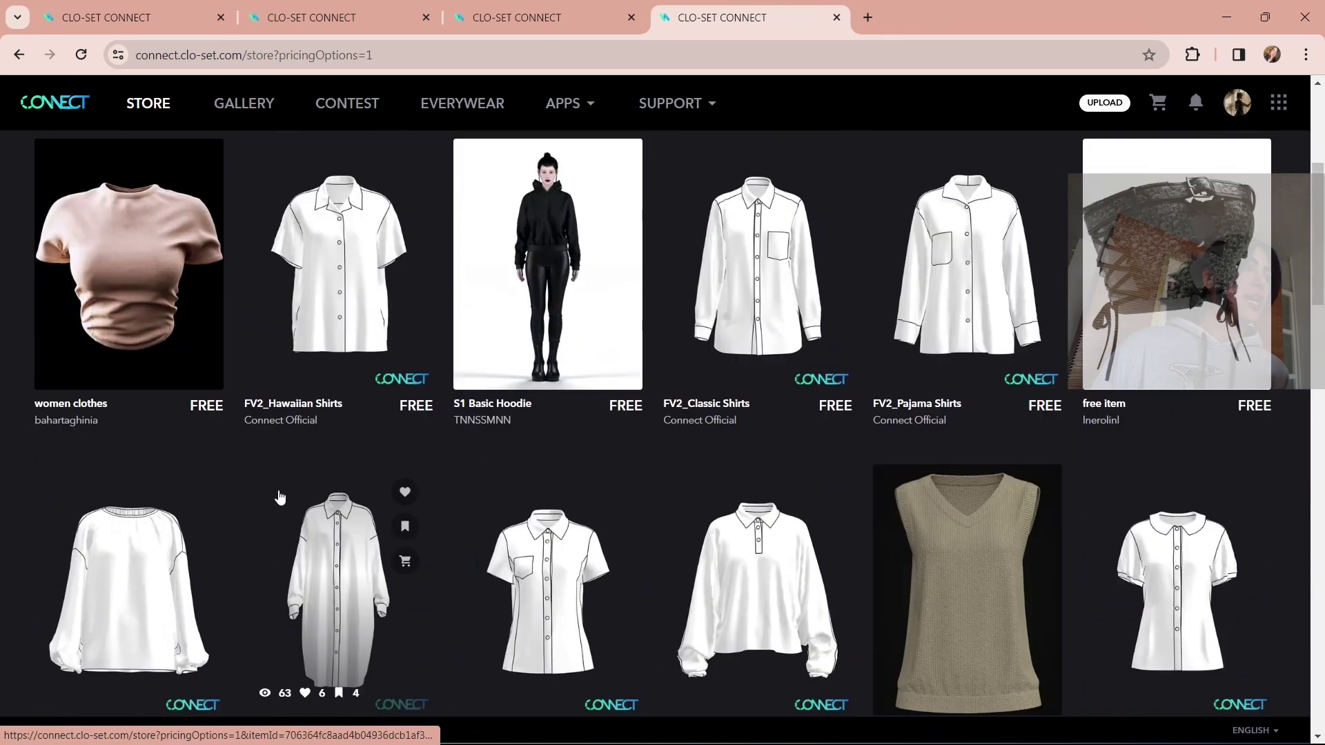
{"action": "scroll", "coordinate": [280, 497], "scroll_direction": "up", "scroll_amount": 4}
{"action": "scroll", "coordinate": [183, 549], "scroll_direction": "down", "scroll_amount": 4}
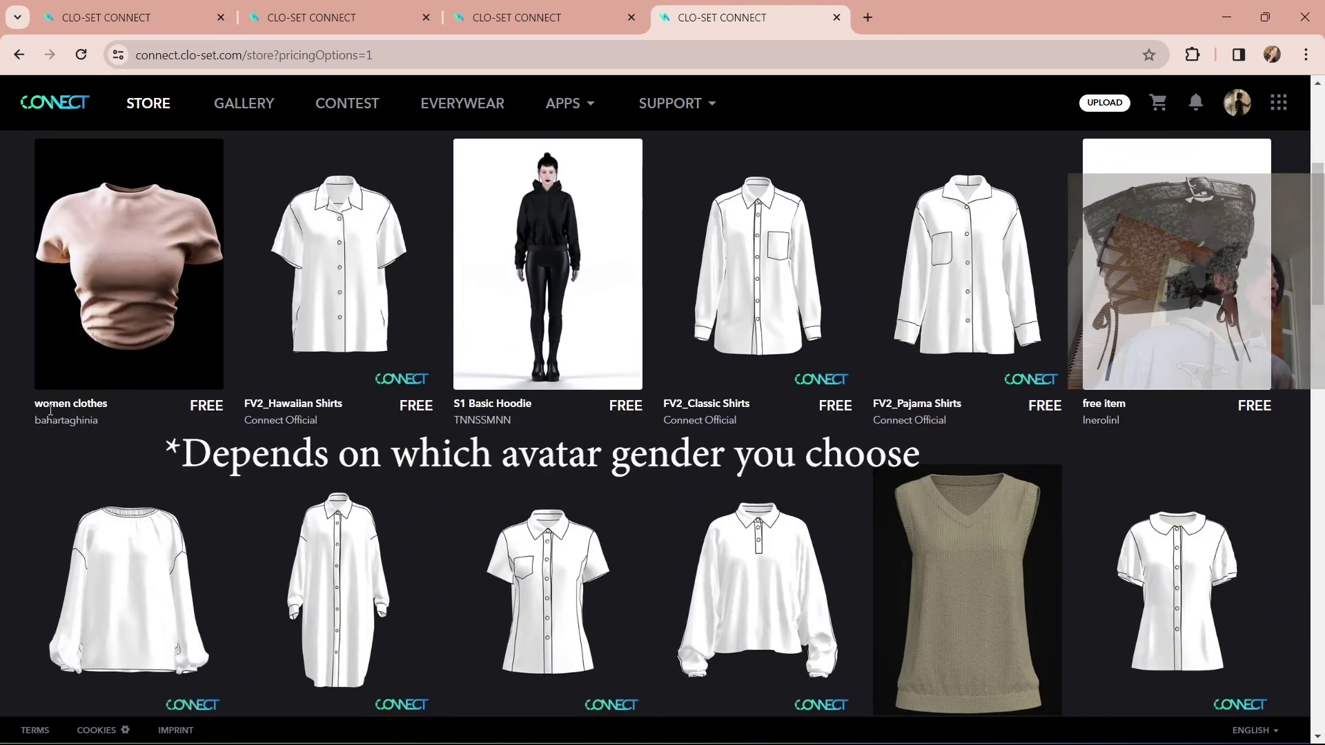
{"action": "mouse_move", "coordinate": [158, 291]}
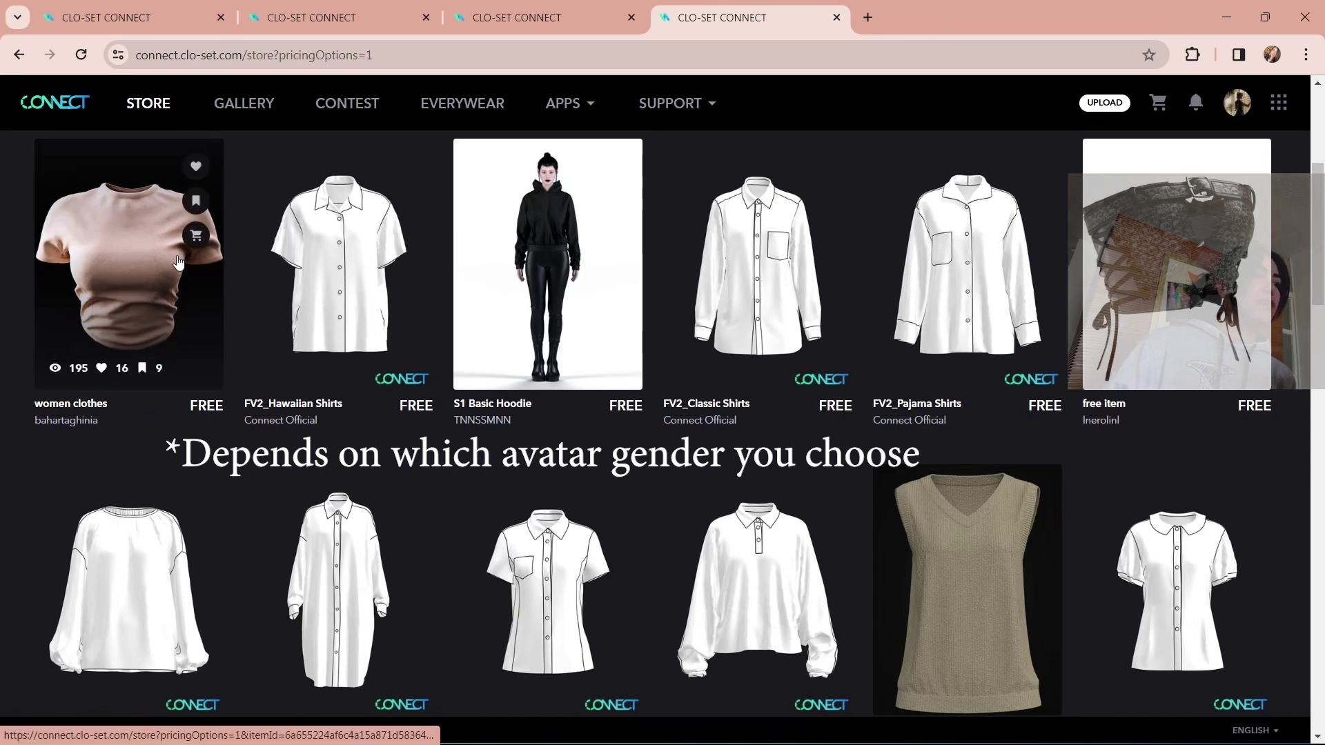
{"action": "left_click", "coordinate": [198, 236]}
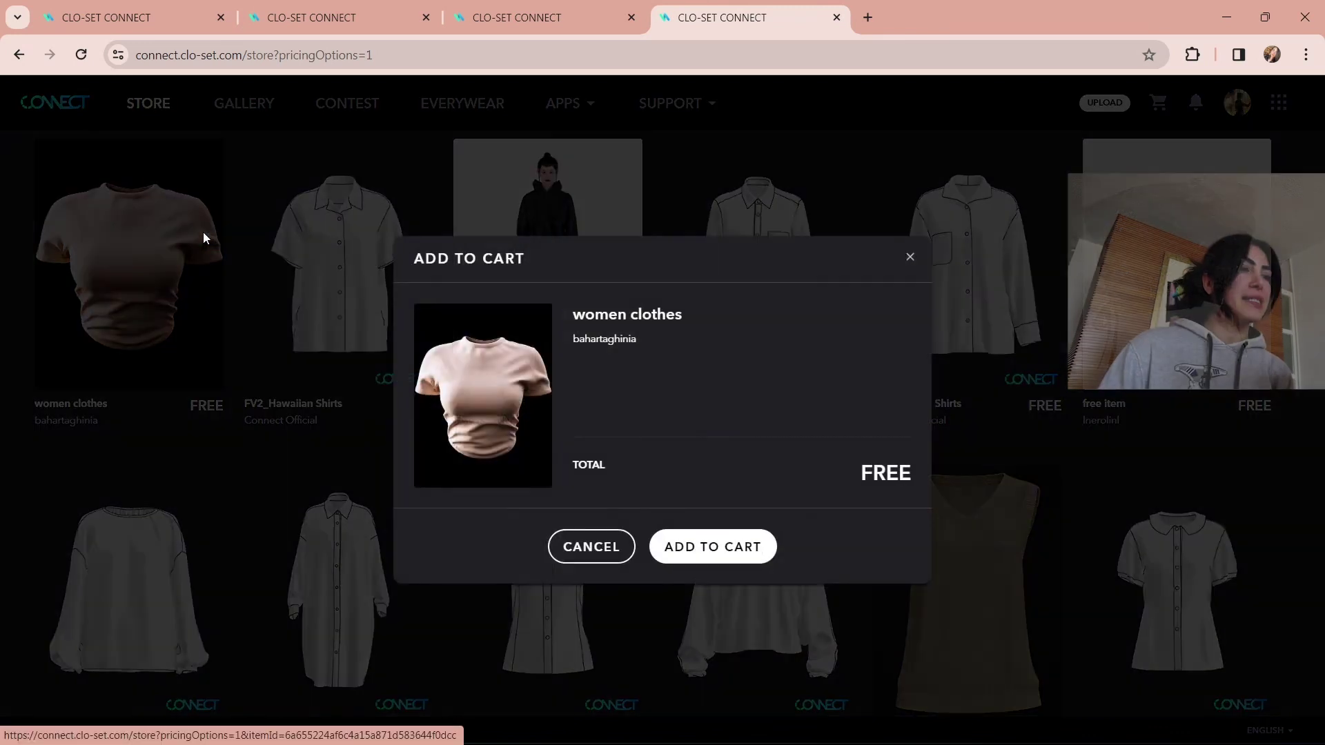
{"action": "left_click", "coordinate": [714, 545]}
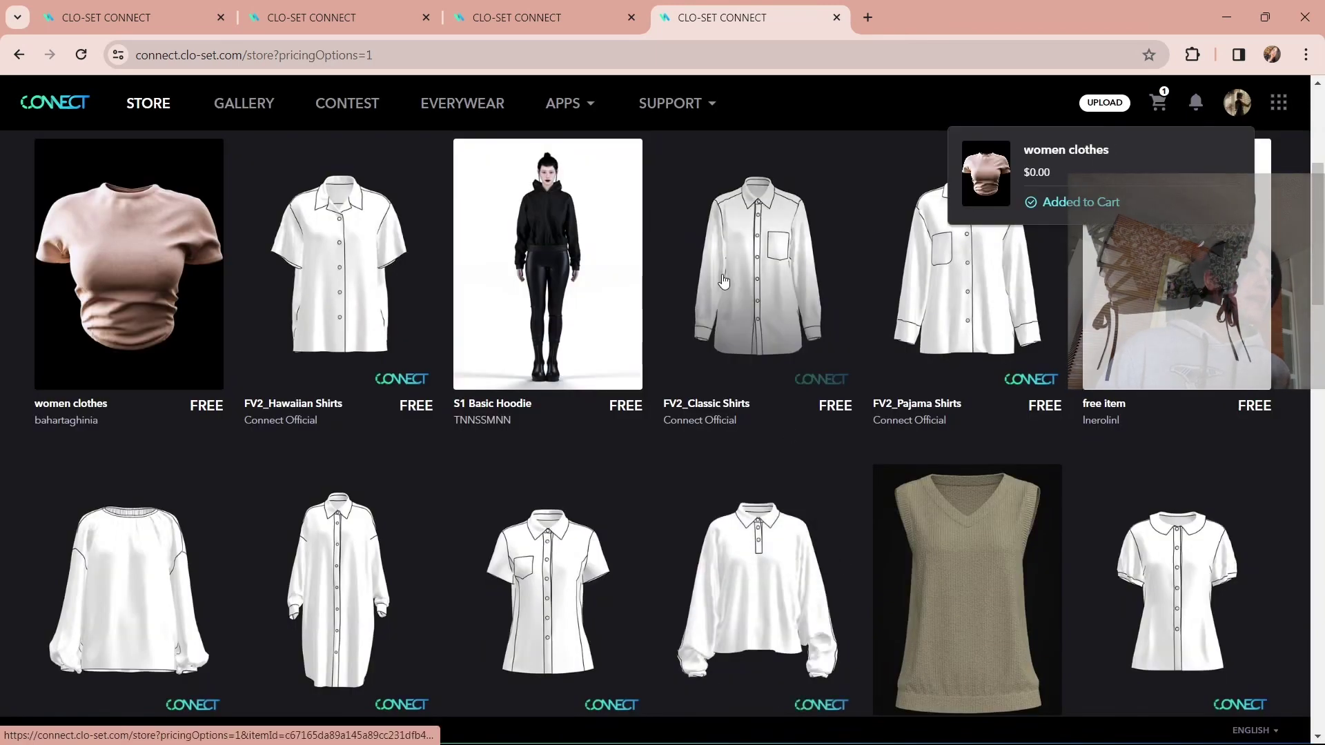
{"action": "scroll", "coordinate": [644, 341], "scroll_direction": "down", "scroll_amount": 15}
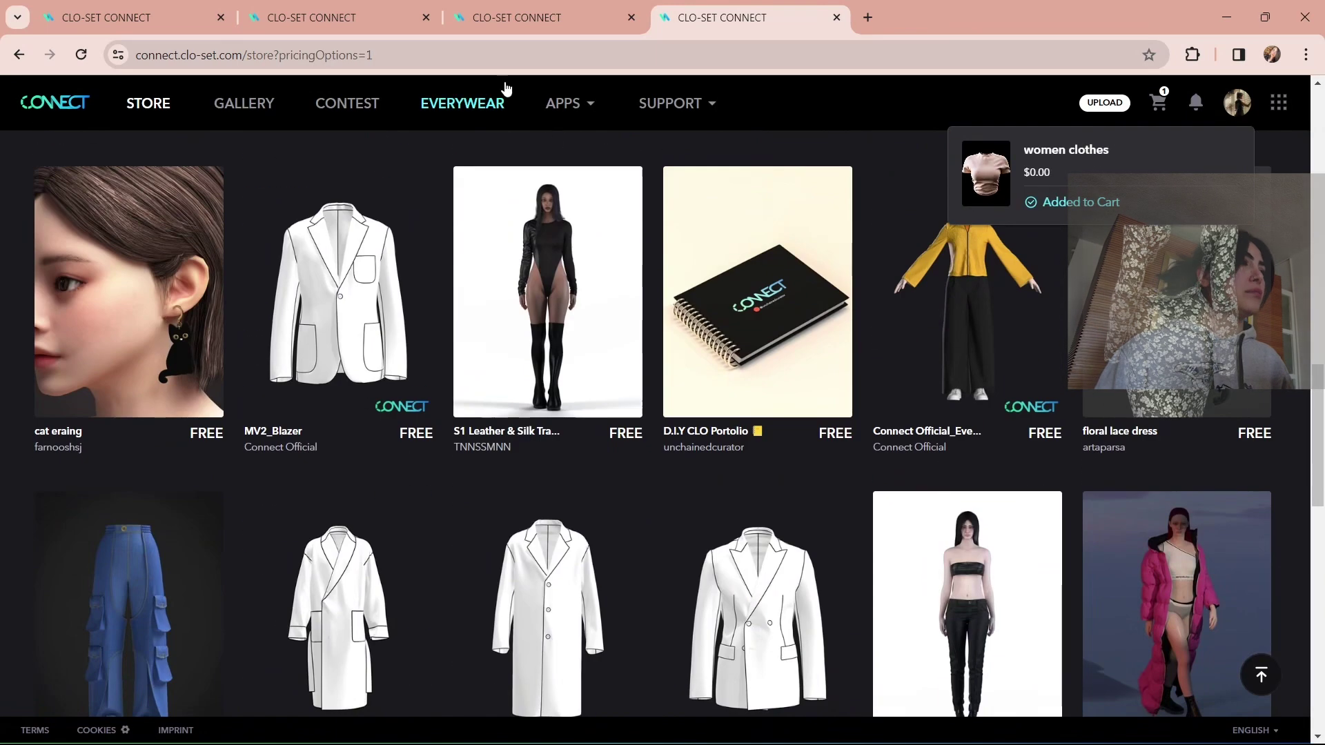
{"action": "scroll", "coordinate": [520, 156], "scroll_direction": "up", "scroll_amount": 15}
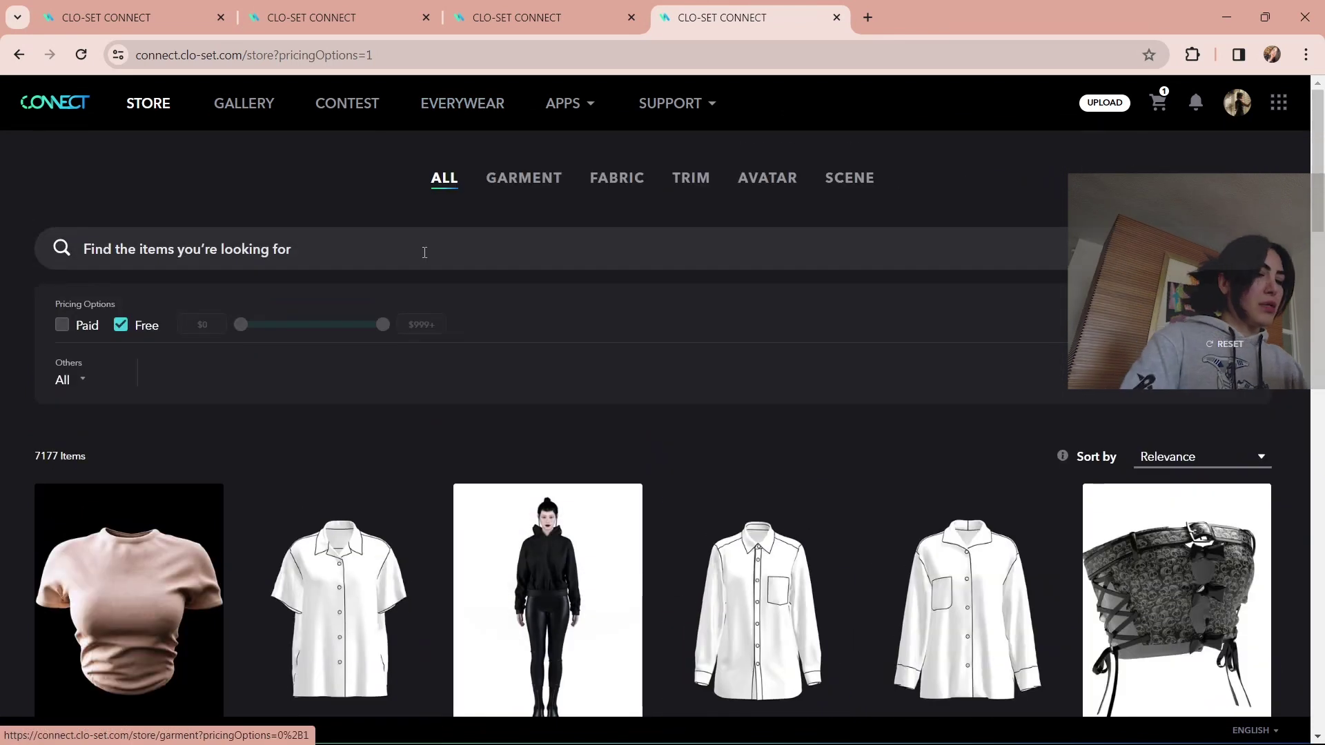
Search the store for shorts and browse the results.
{"action": "left_click", "coordinate": [422, 250]}
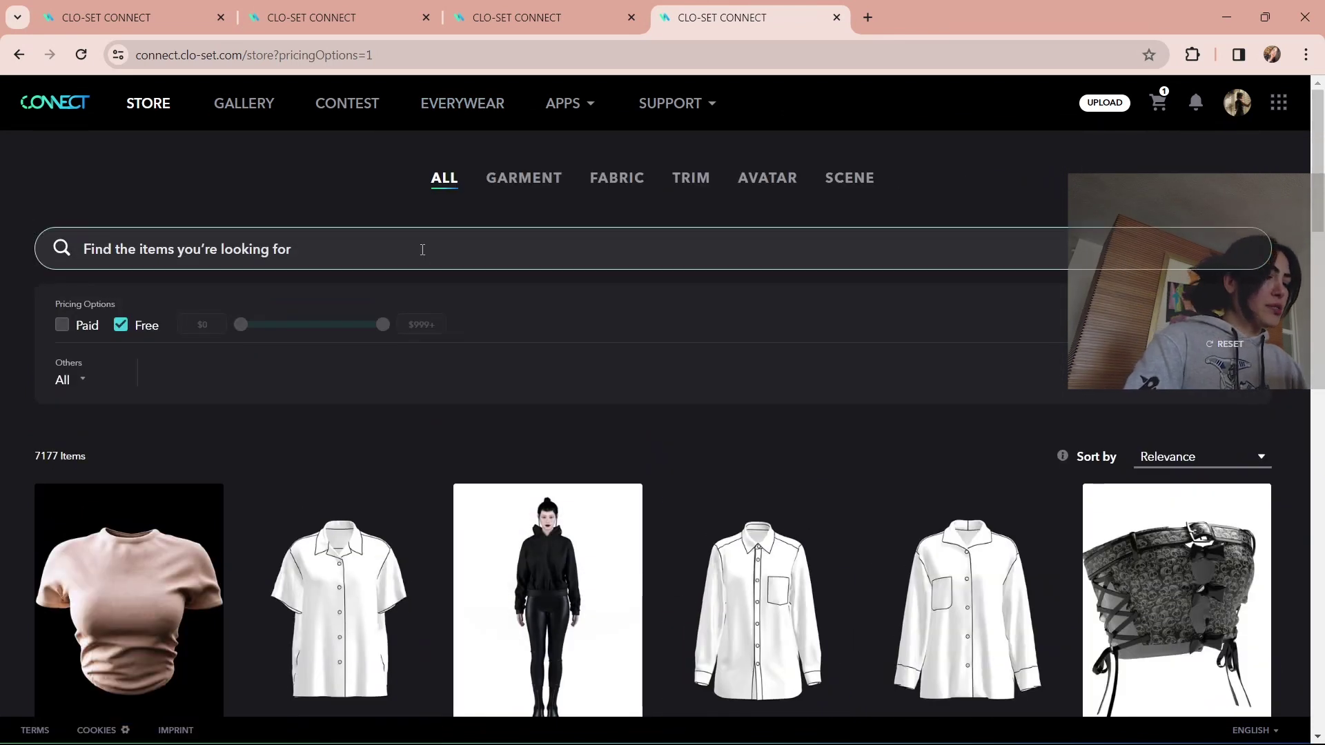
{"action": "type", "text": "shorts"}
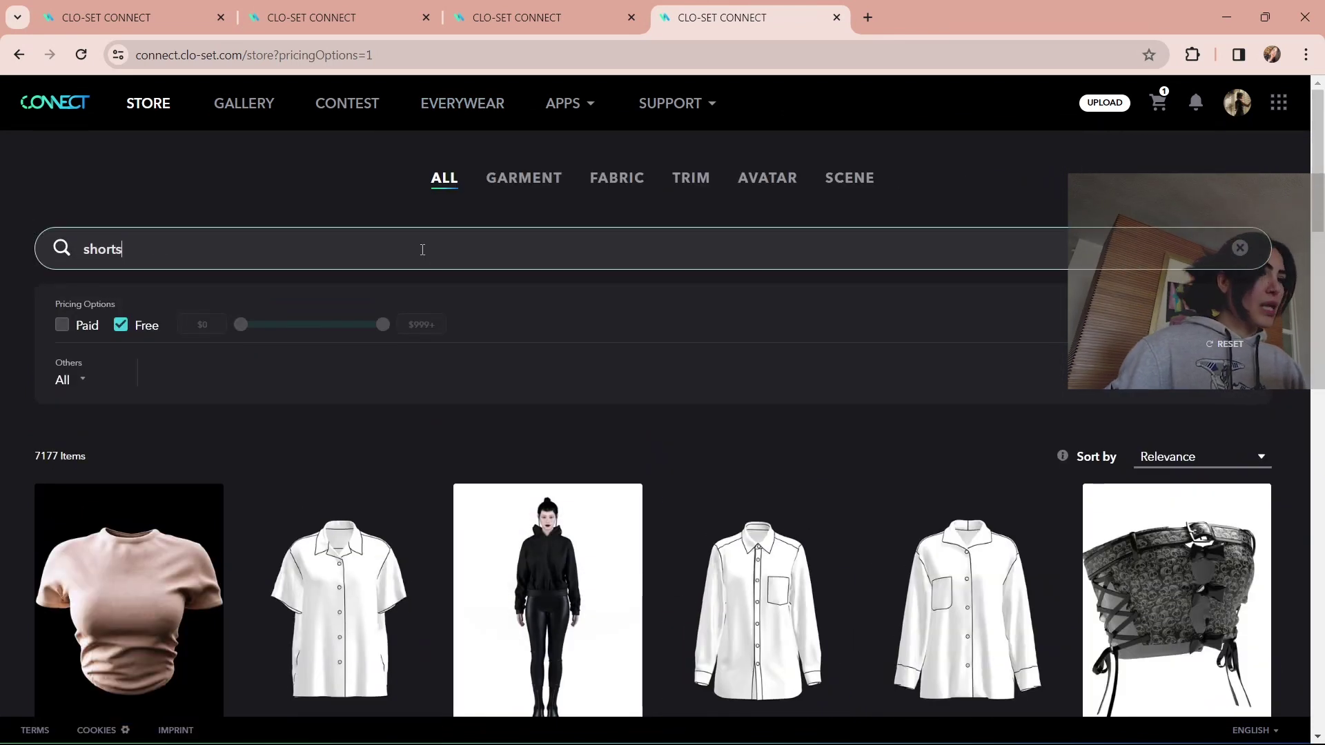
{"action": "key", "text": "Return"}
{"action": "scroll", "coordinate": [583, 463], "scroll_direction": "down", "scroll_amount": 6}
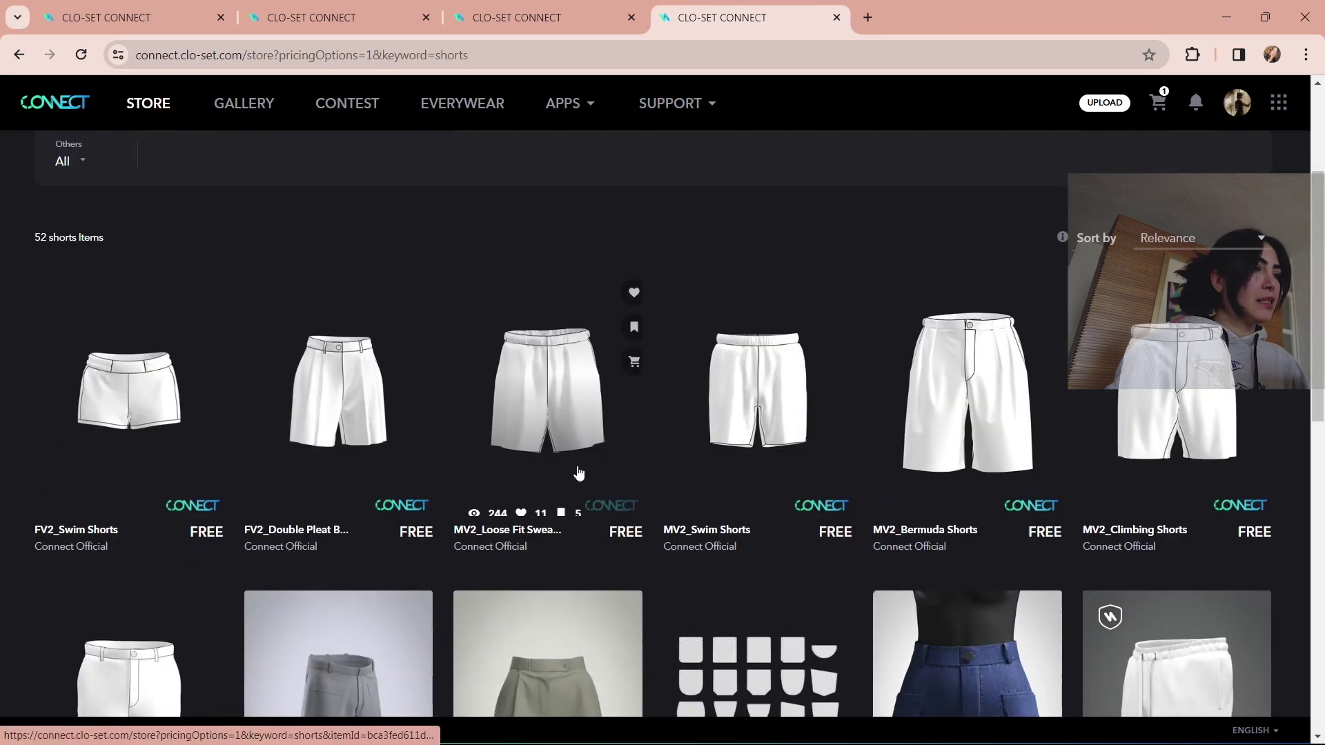
{"action": "scroll", "coordinate": [584, 462], "scroll_direction": "down", "scroll_amount": 8}
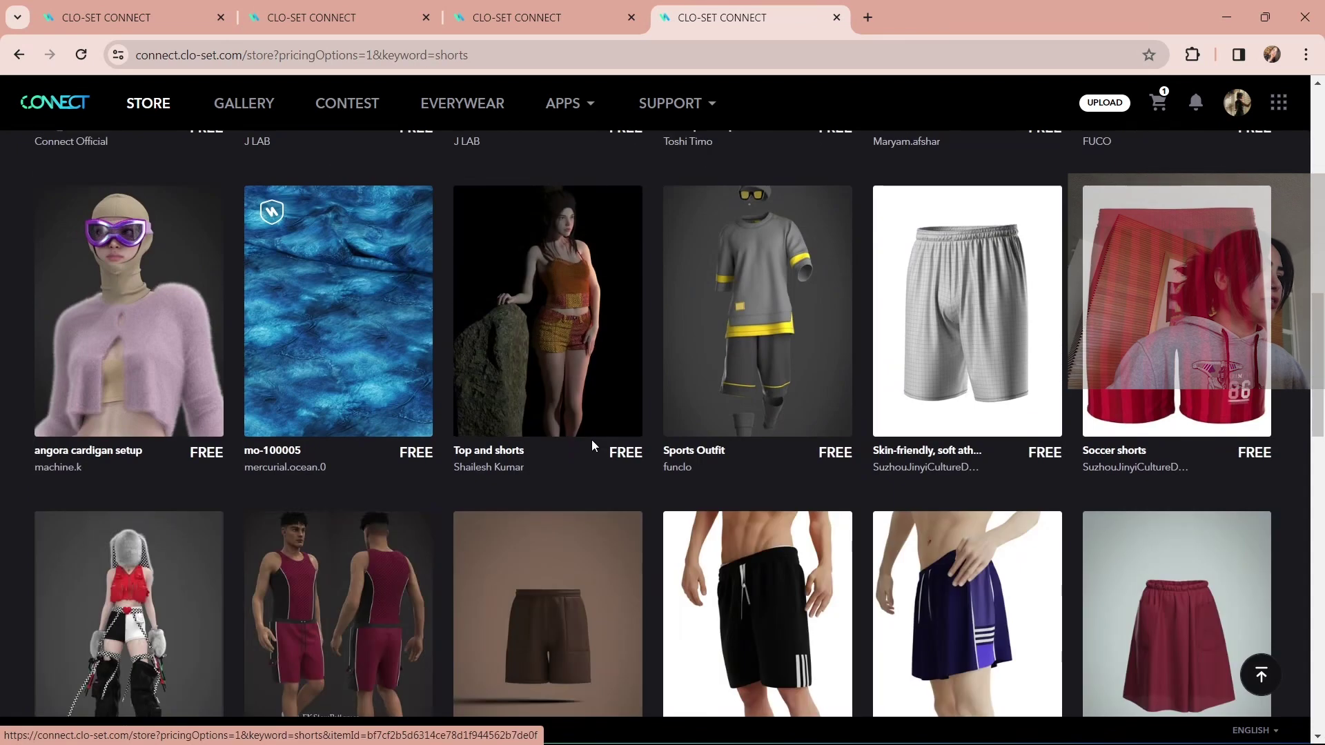
{"action": "scroll", "coordinate": [585, 412], "scroll_direction": "down", "scroll_amount": 8}
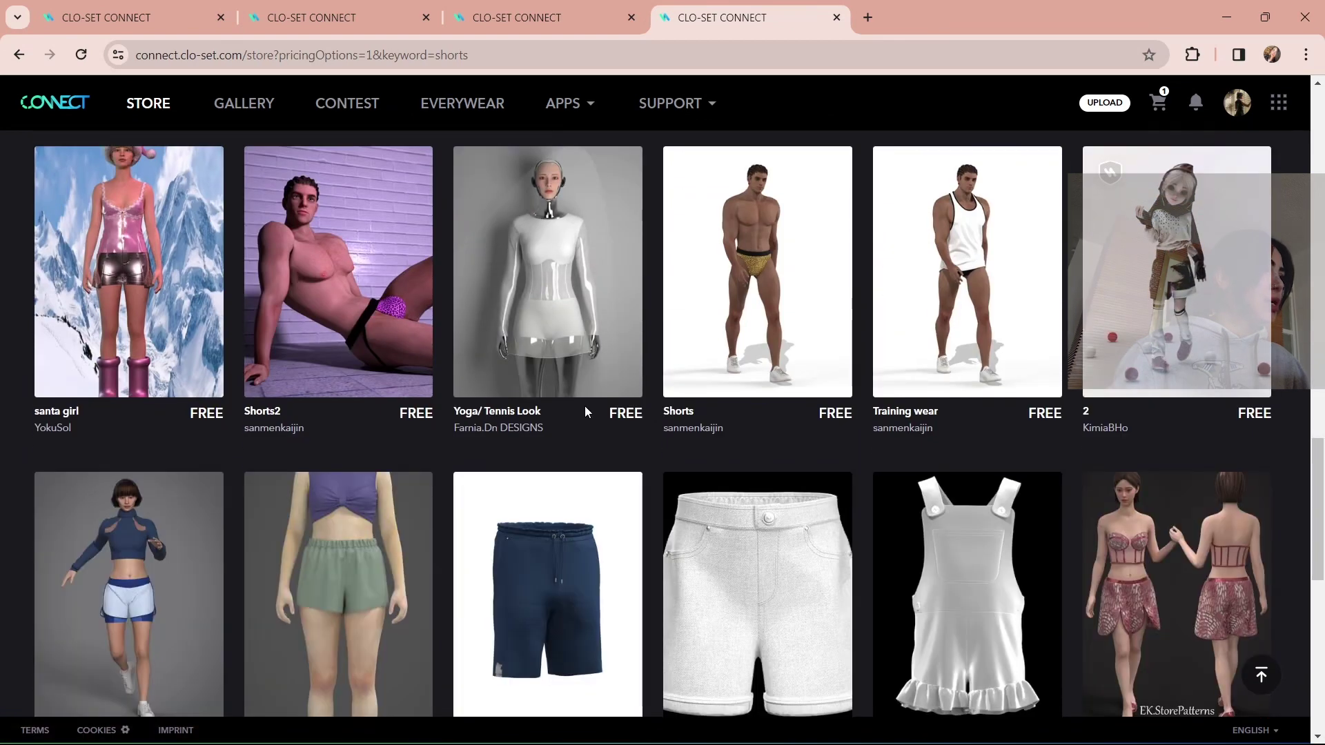
{"action": "scroll", "coordinate": [585, 412], "scroll_direction": "down", "scroll_amount": 6}
{"action": "scroll", "coordinate": [585, 412], "scroll_direction": "down", "scroll_amount": 8}
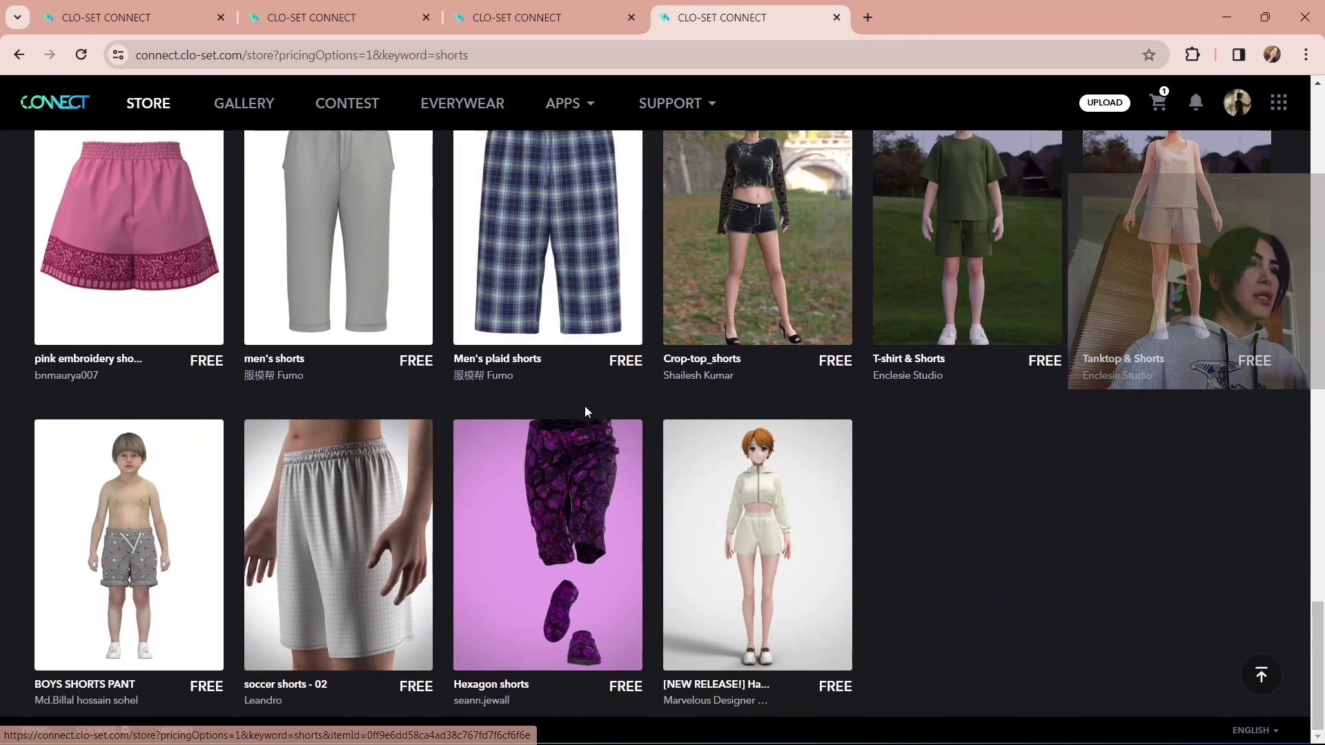
{"action": "scroll", "coordinate": [585, 407], "scroll_direction": "up", "scroll_amount": 12}
{"action": "scroll", "coordinate": [577, 390], "scroll_direction": "up", "scroll_amount": 15}
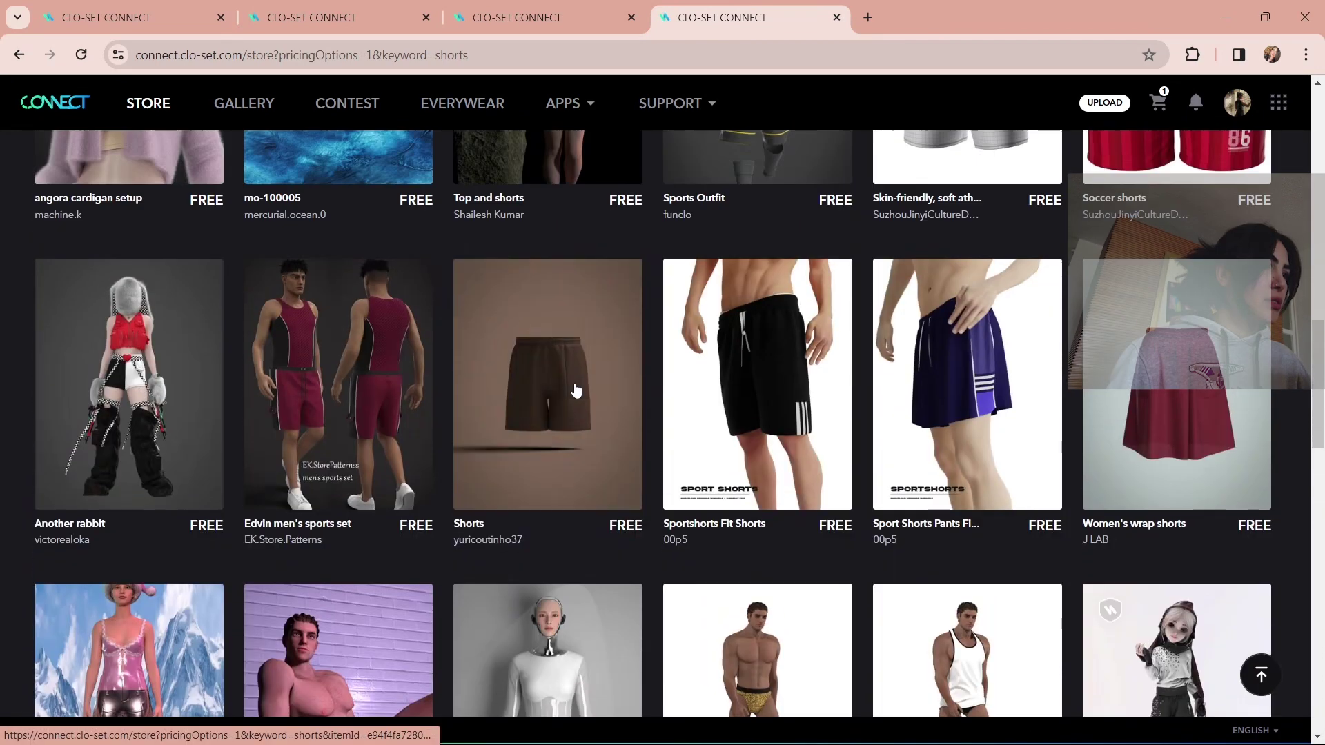
{"action": "scroll", "coordinate": [574, 385], "scroll_direction": "up", "scroll_amount": 9}
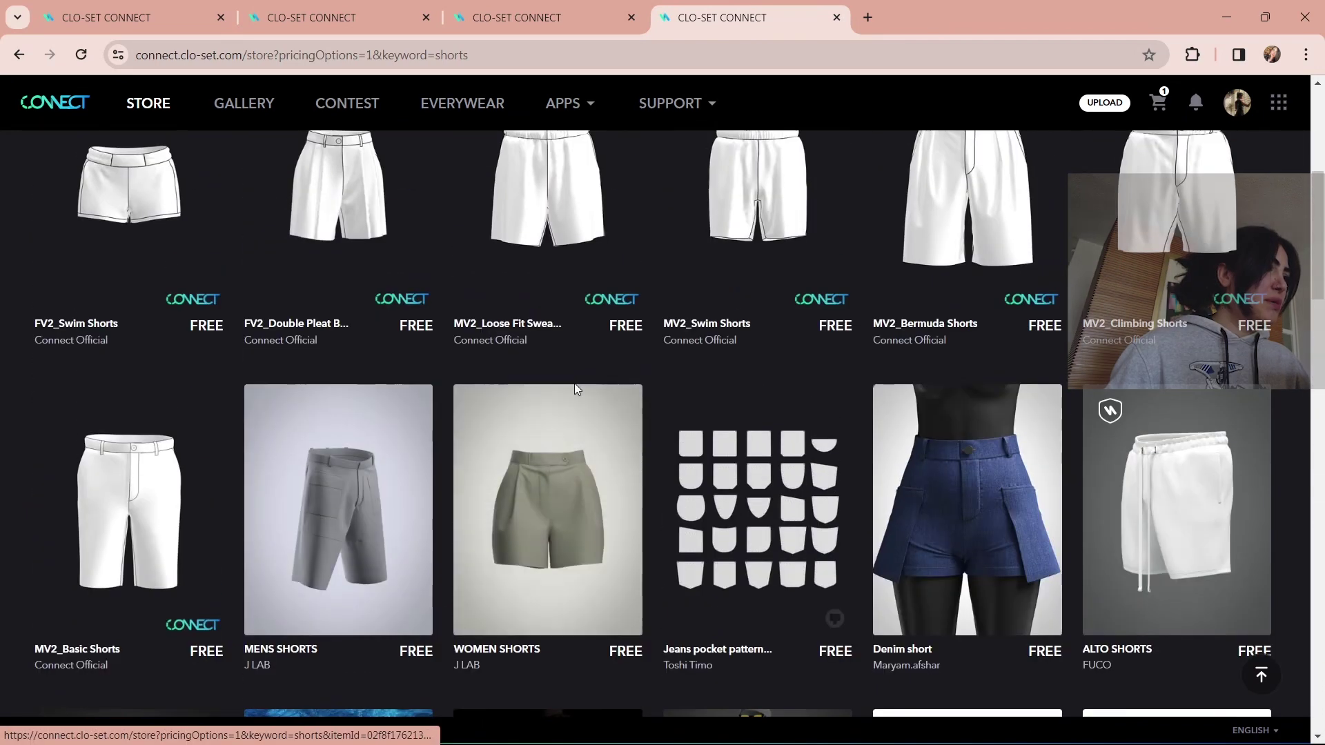
{"action": "scroll", "coordinate": [439, 333], "scroll_direction": "down", "scroll_amount": 4}
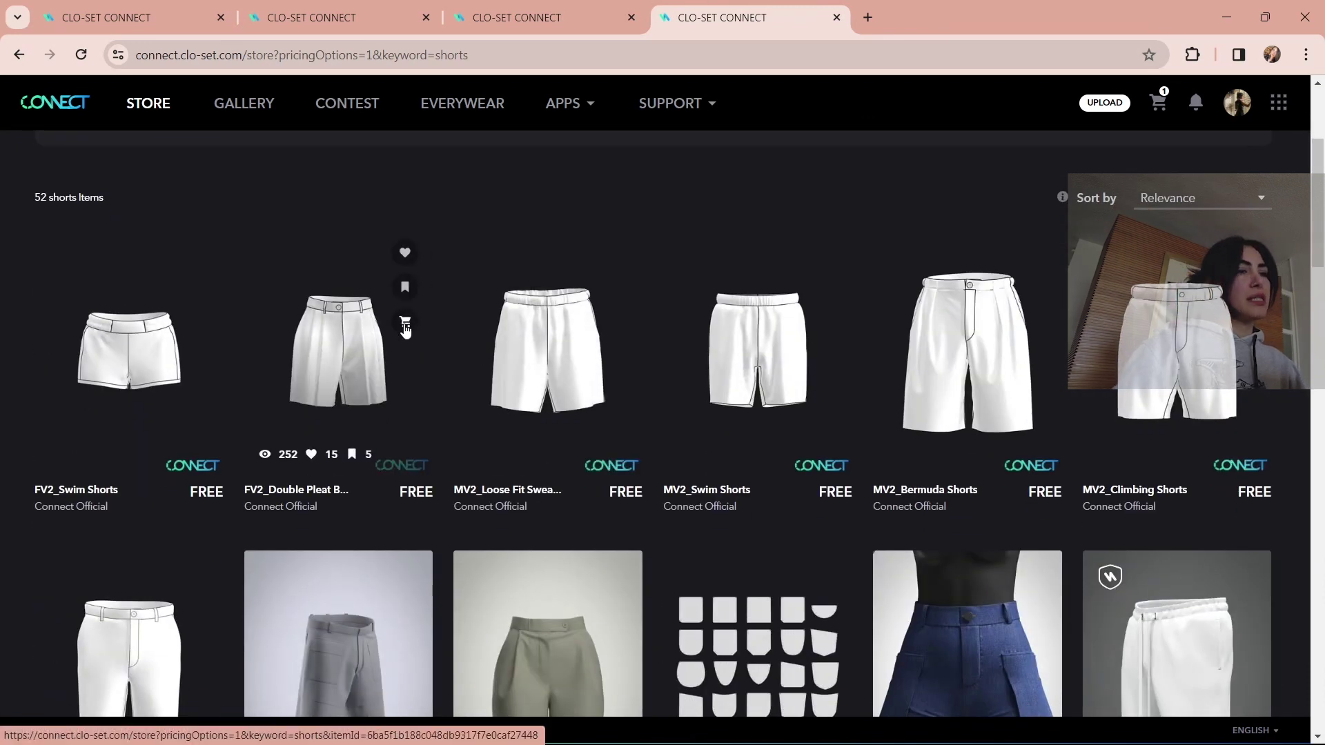
Add the free FV2_Double Pleat Bermuda Shorts to the cart and view the cart.
{"action": "left_click", "coordinate": [404, 323]}
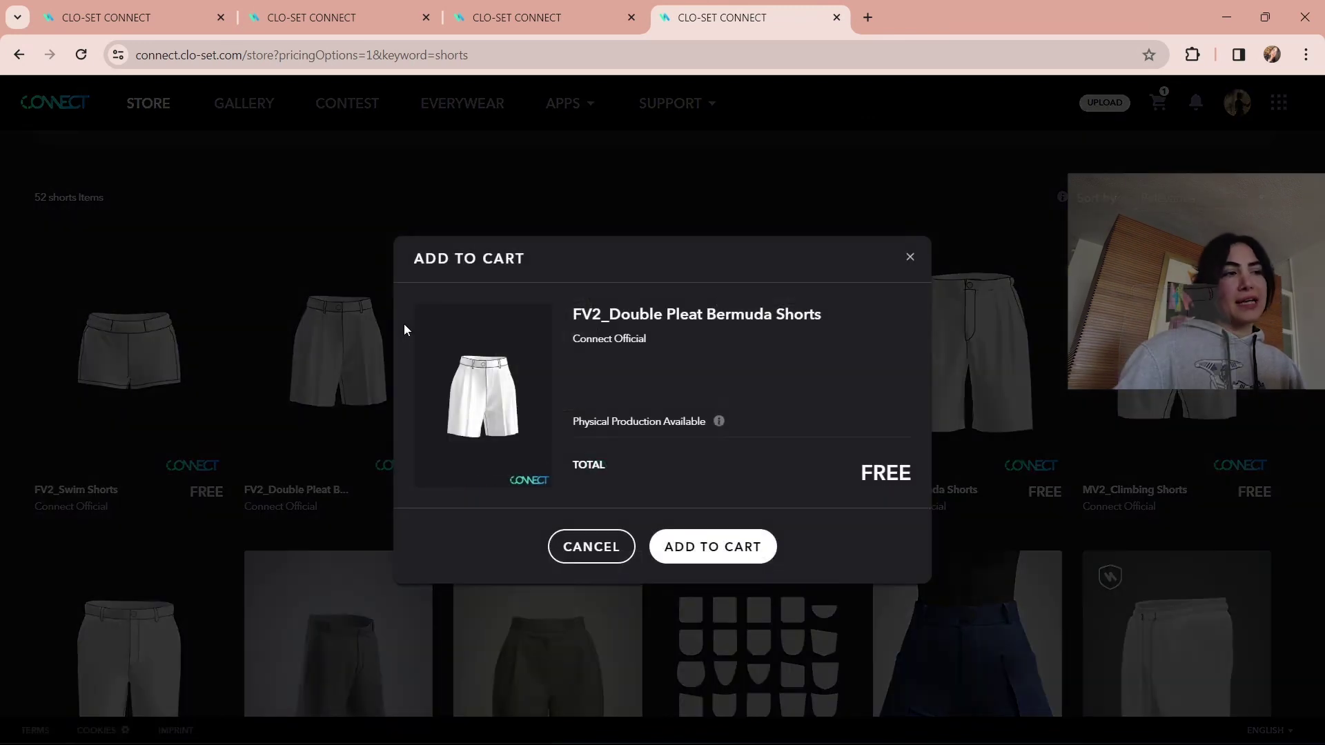
{"action": "left_click", "coordinate": [711, 548]}
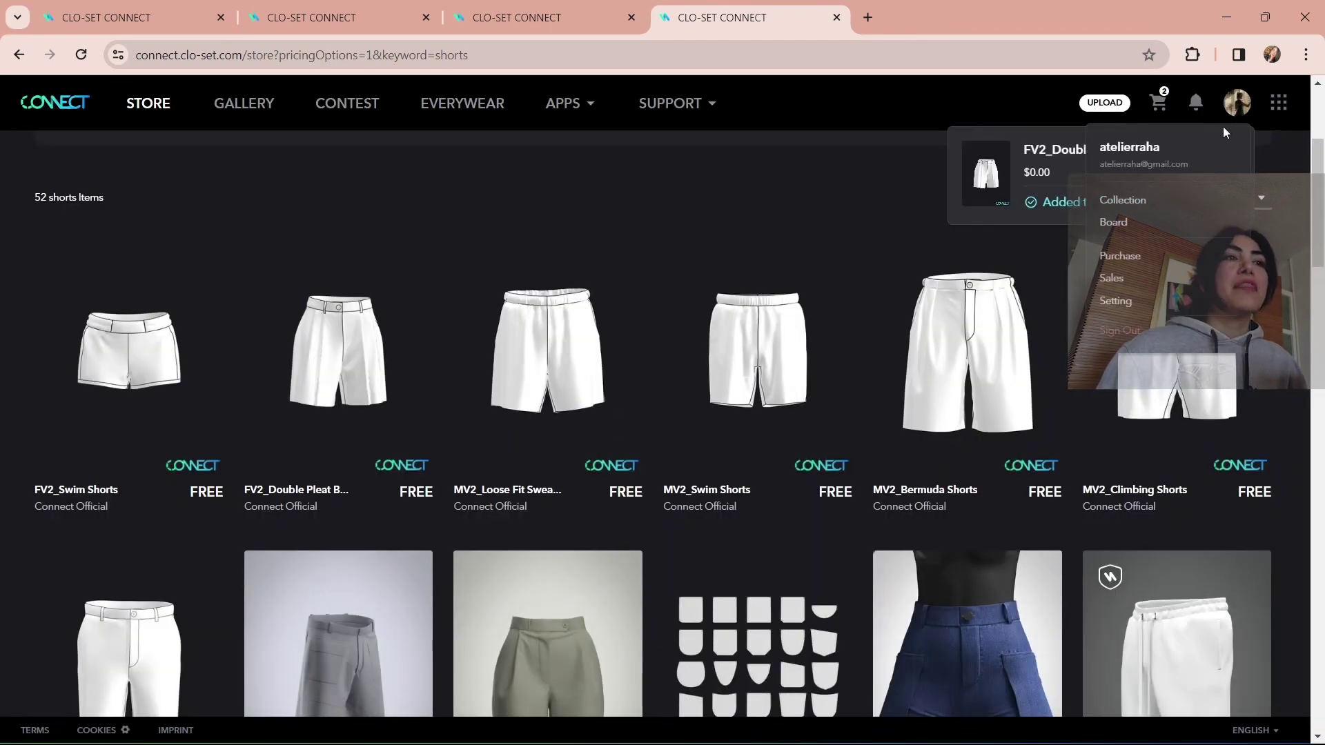
{"action": "left_click", "coordinate": [1159, 104]}
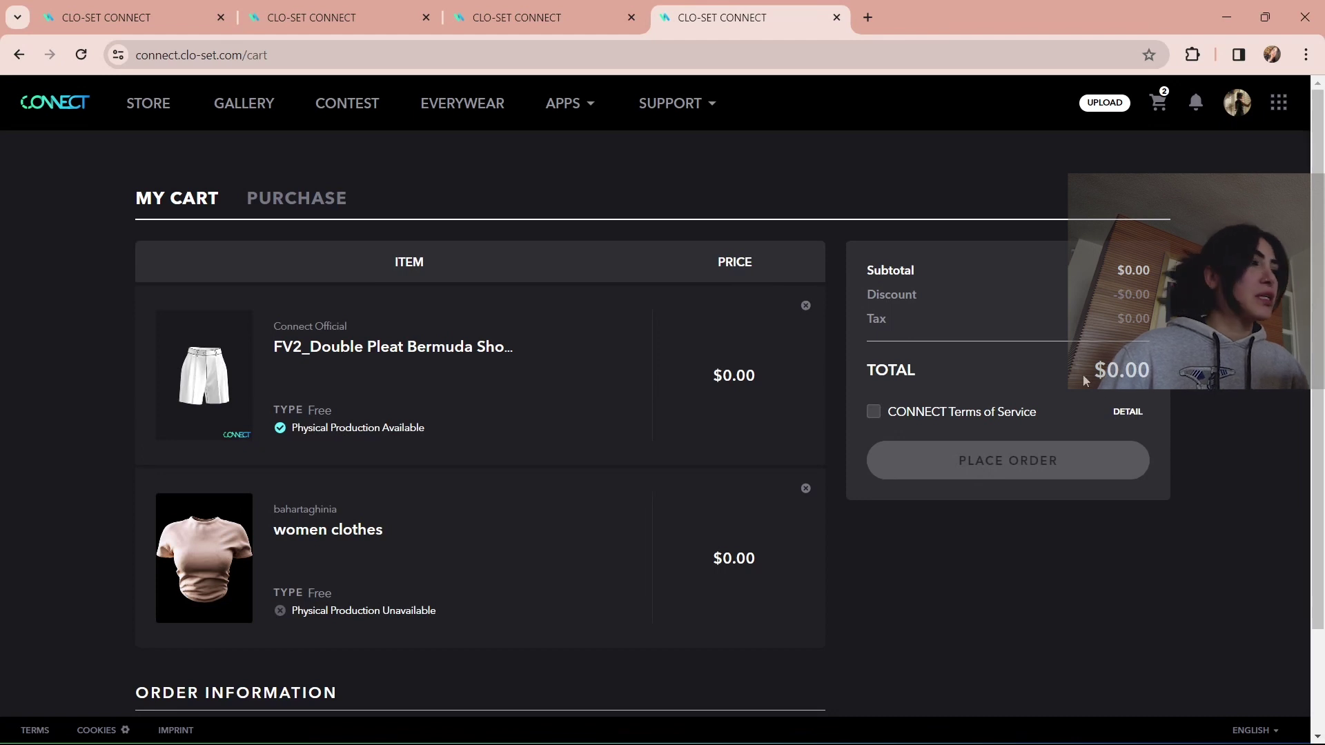
Return to the full store and search for shoes (440 items).
{"action": "left_click", "coordinate": [156, 114]}
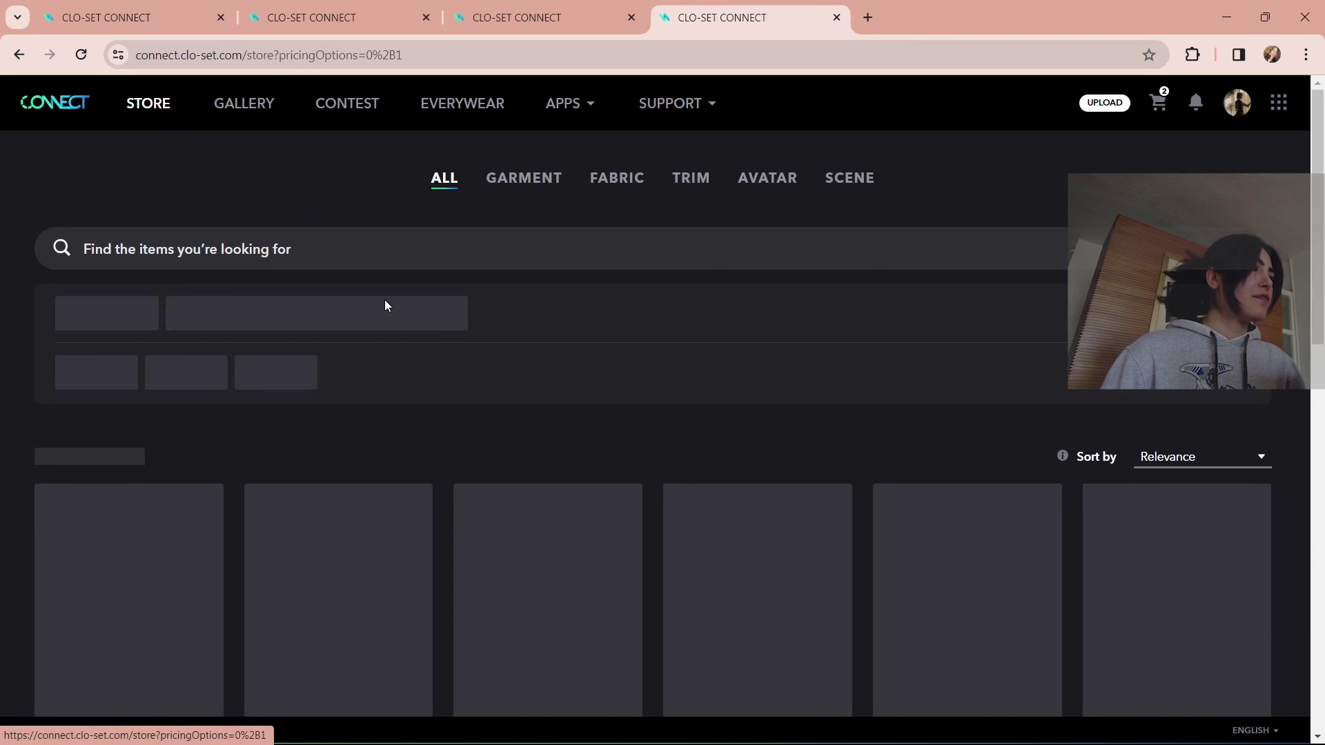
{"action": "left_click", "coordinate": [390, 244]}
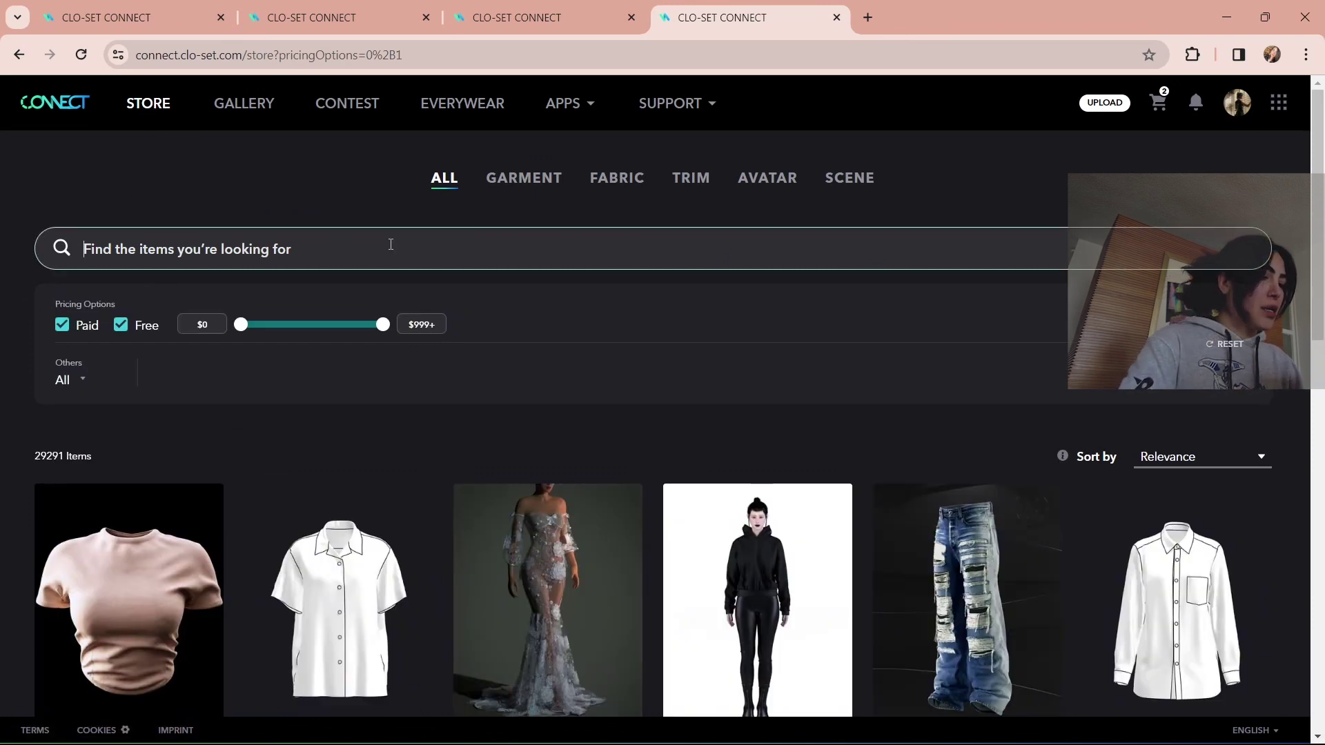
{"action": "type", "text": "shoes"}
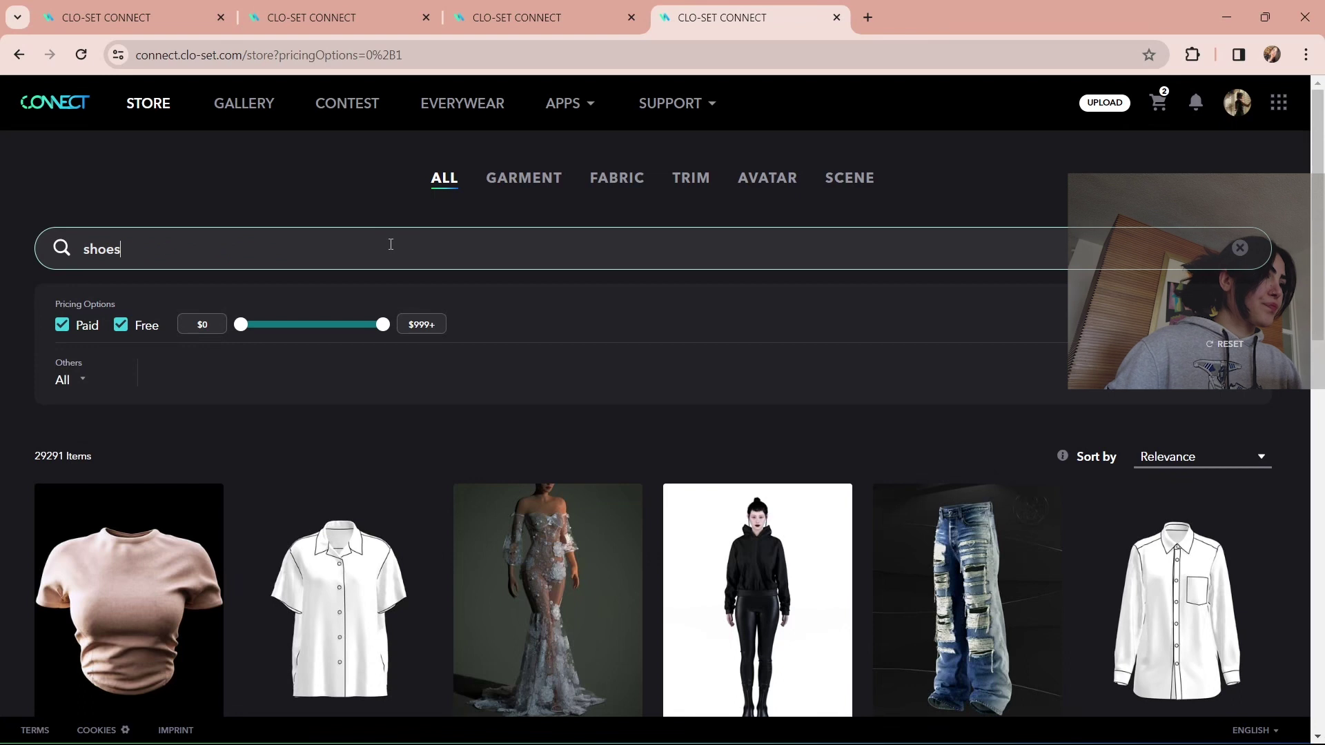
{"action": "key", "text": "Return"}
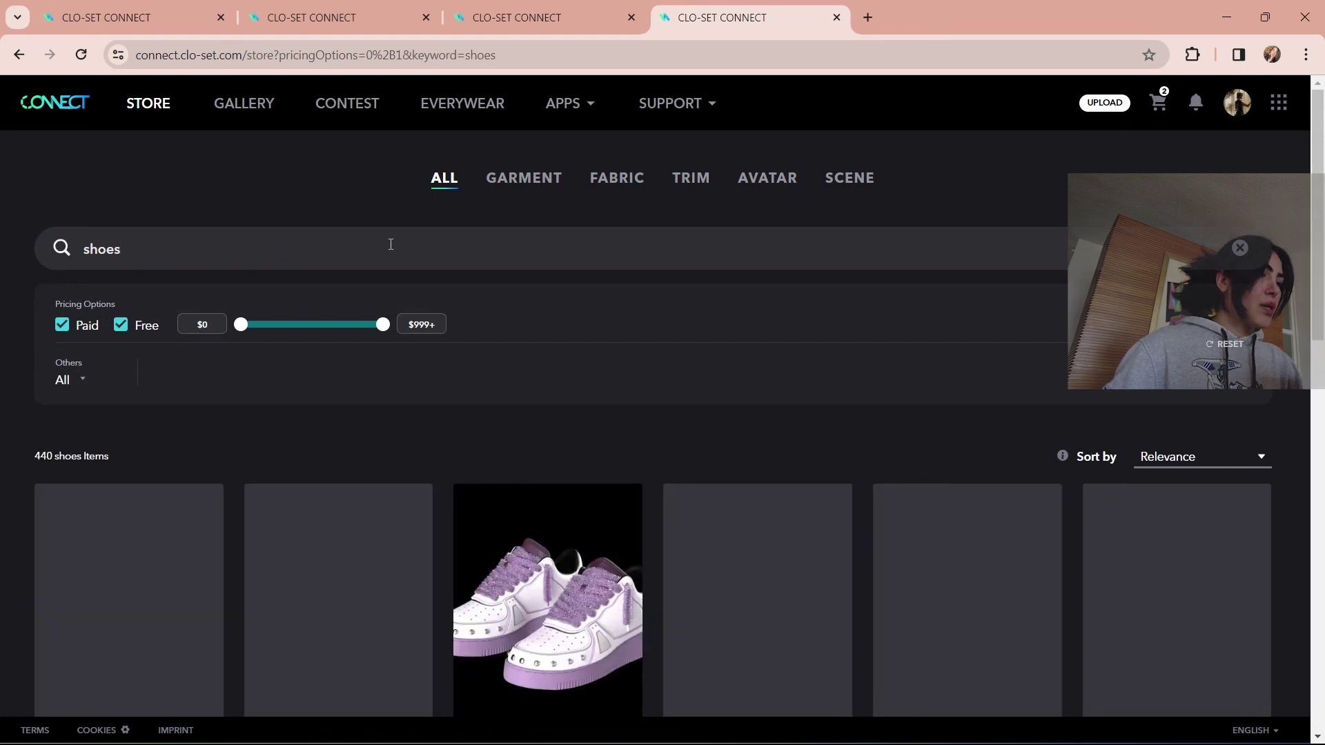
{"action": "scroll", "coordinate": [510, 356], "scroll_direction": "down", "scroll_amount": 3}
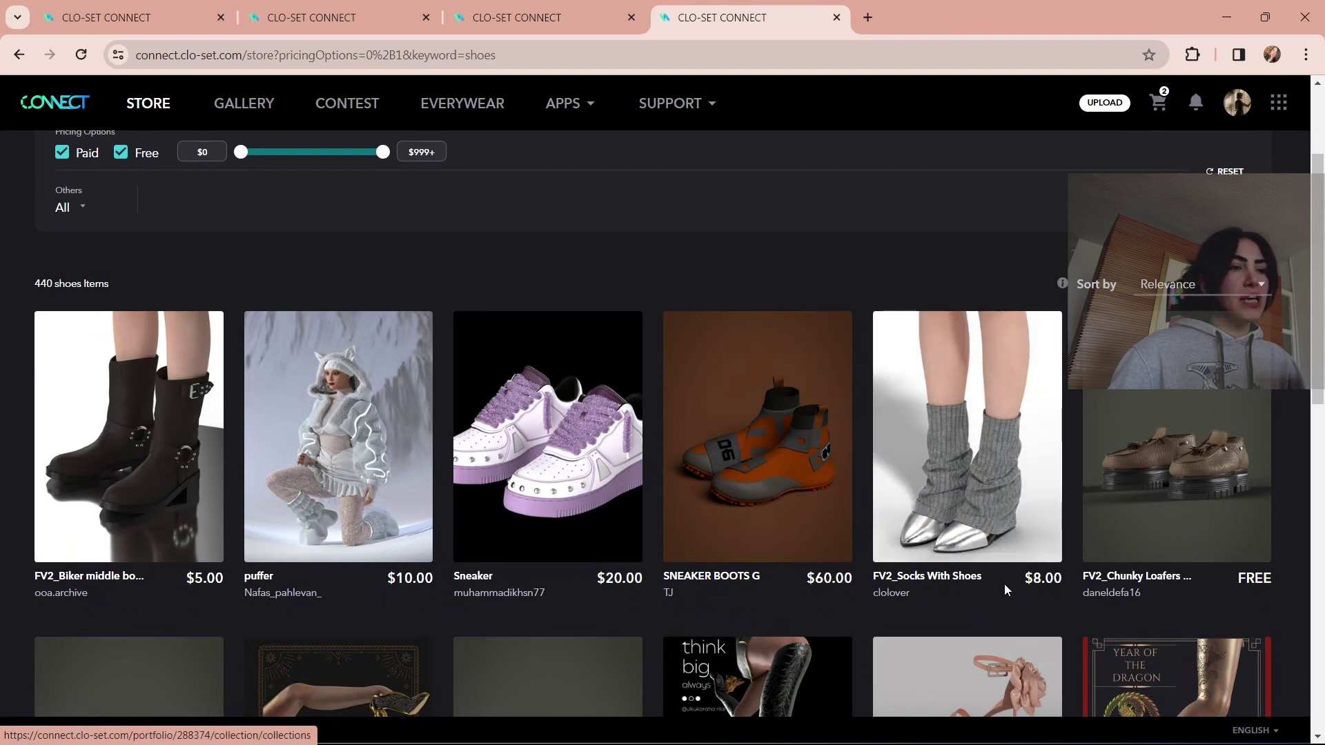
Add the $8.00 FV2_Socks With Shoes to the cart.
{"action": "mouse_move", "coordinate": [1017, 437]}
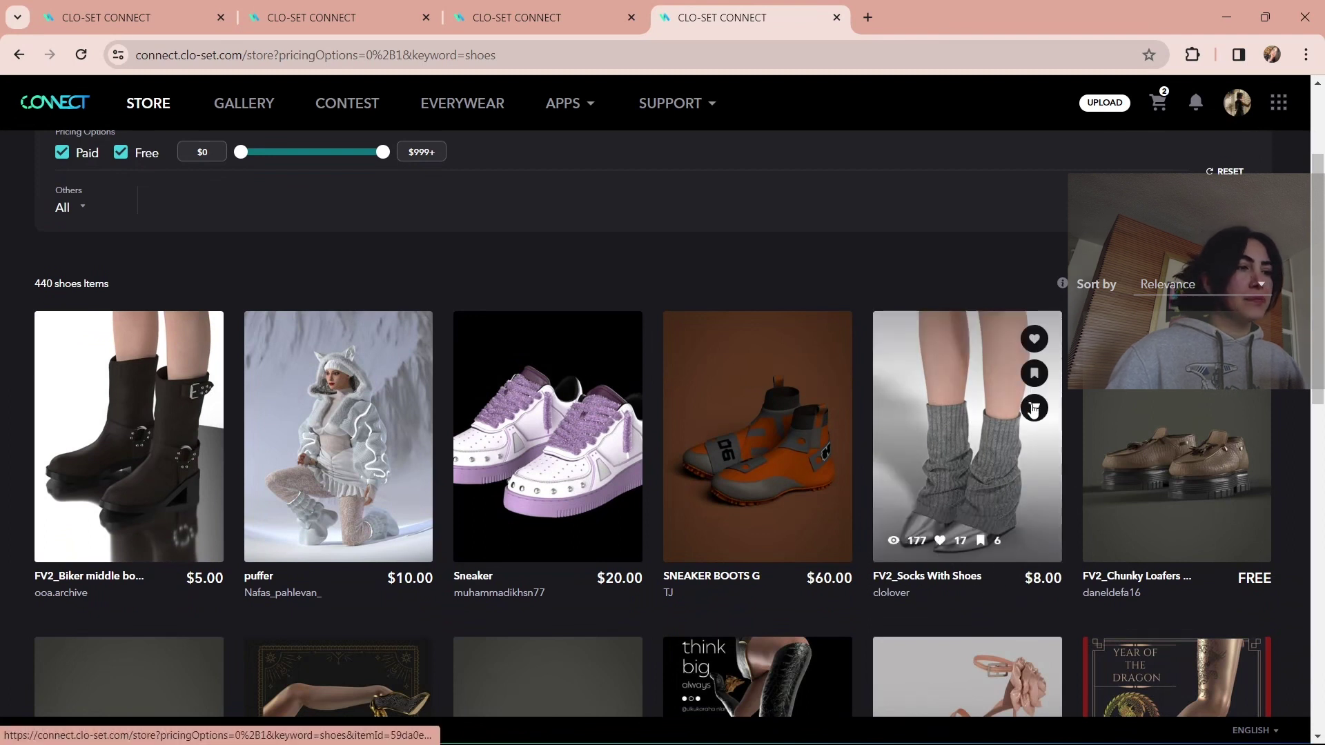
{"action": "left_click", "coordinate": [1033, 407]}
{"action": "left_click", "coordinate": [724, 549]}
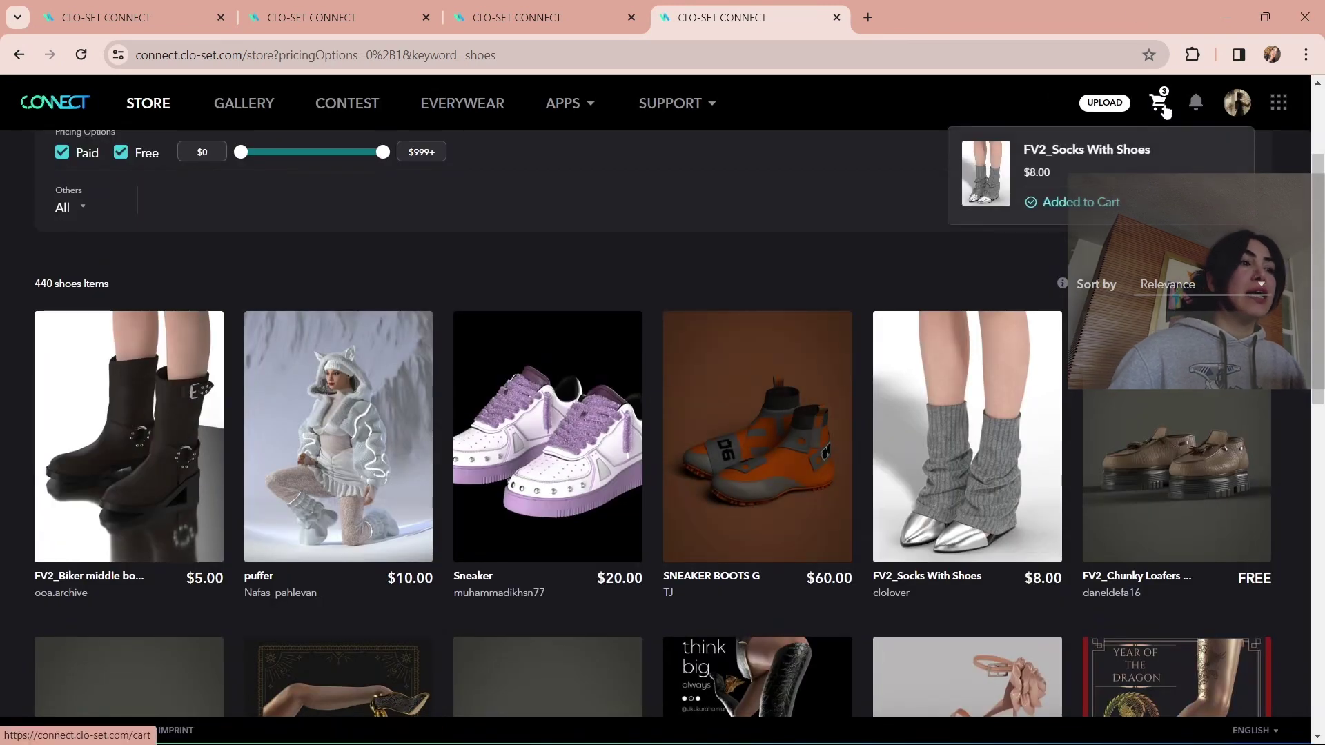
Accept the Terms of Service and order the free shorts and women clothes, dropping the $8.00 socks.
{"action": "left_click", "coordinate": [1162, 107]}
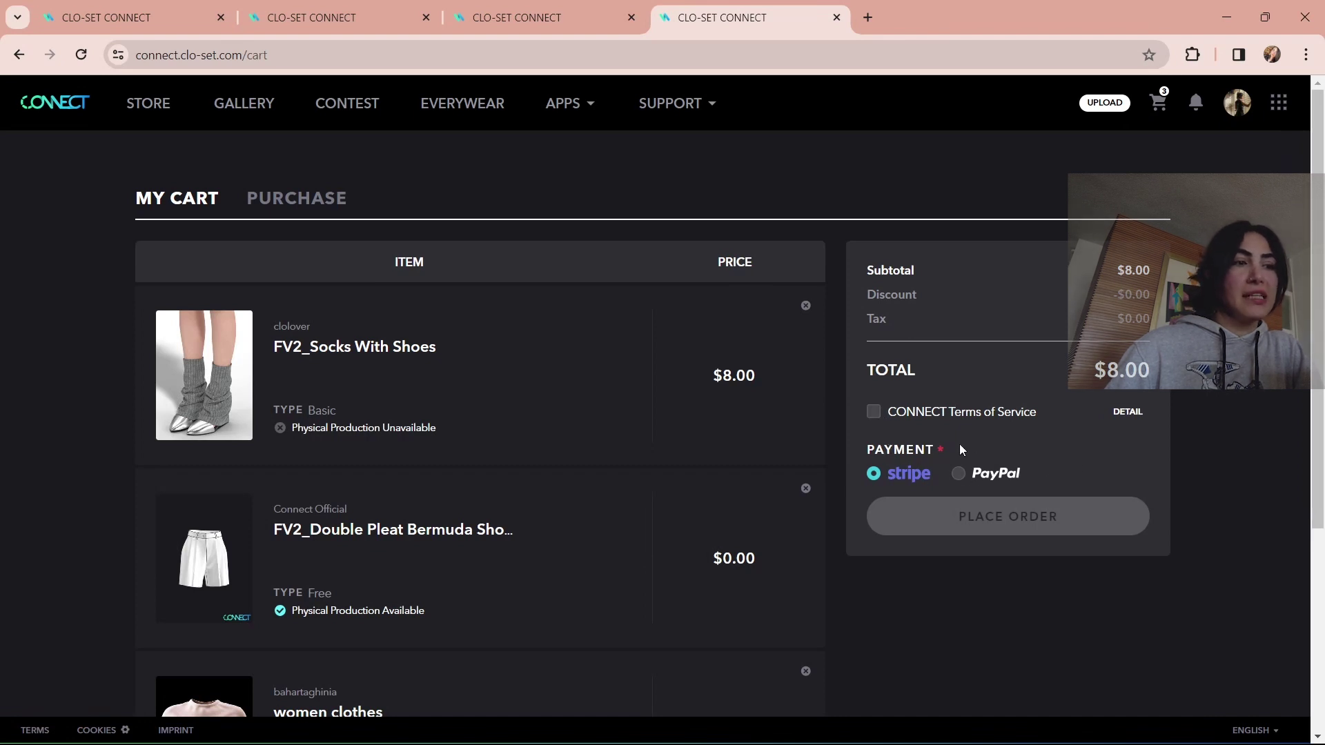
{"action": "left_click", "coordinate": [875, 414]}
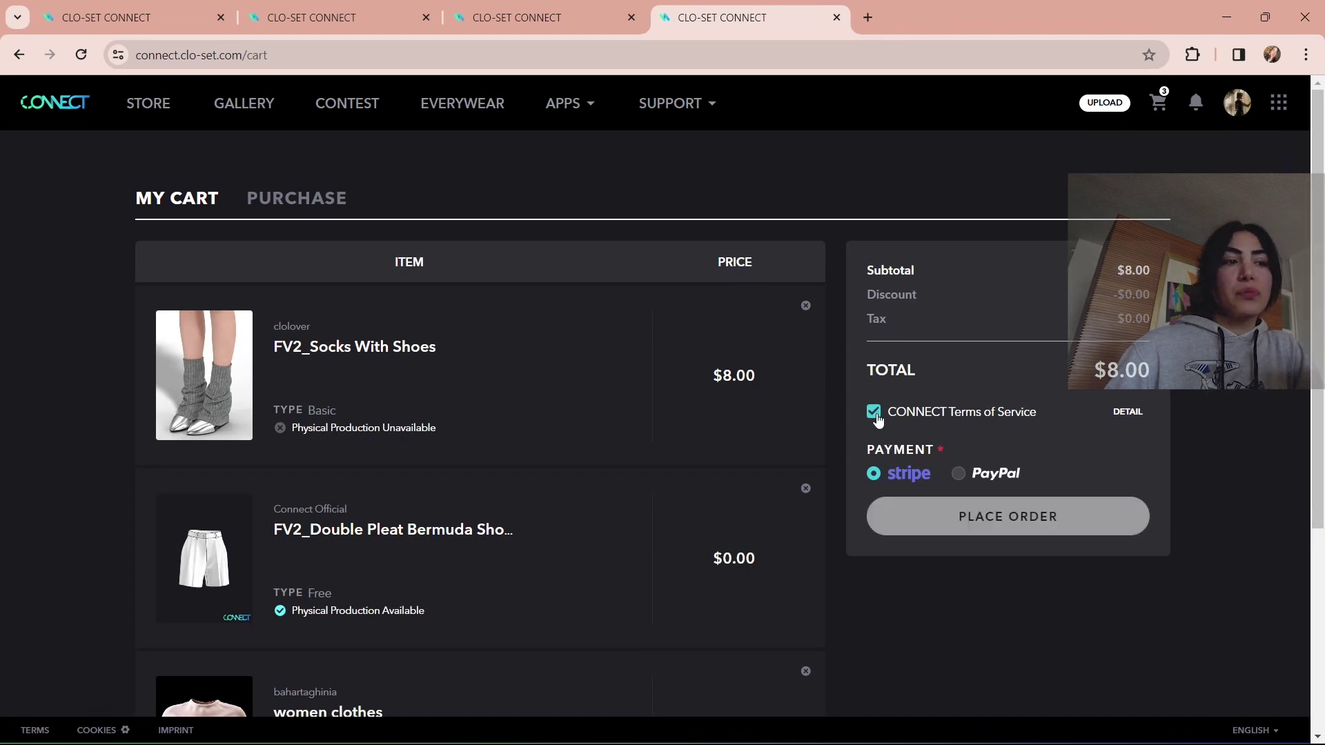
{"action": "left_click", "coordinate": [999, 521]}
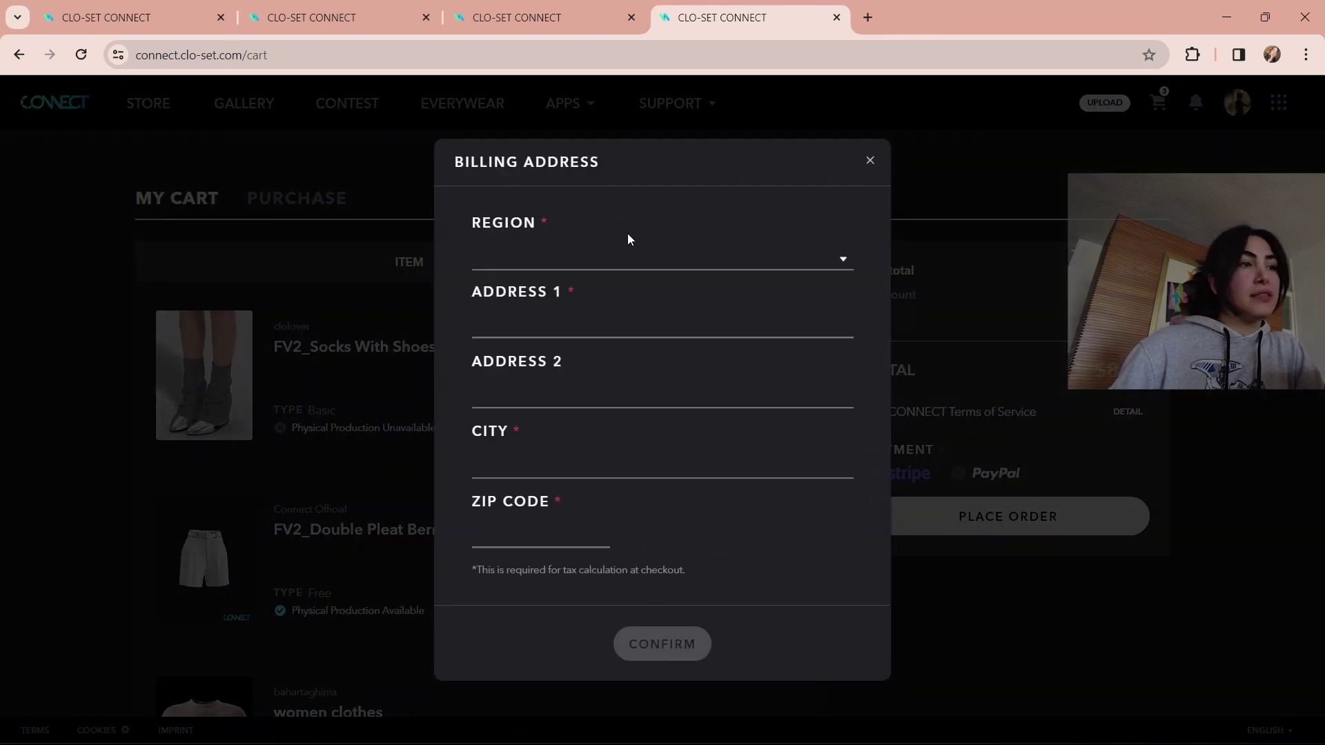
{"action": "left_click", "coordinate": [870, 161]}
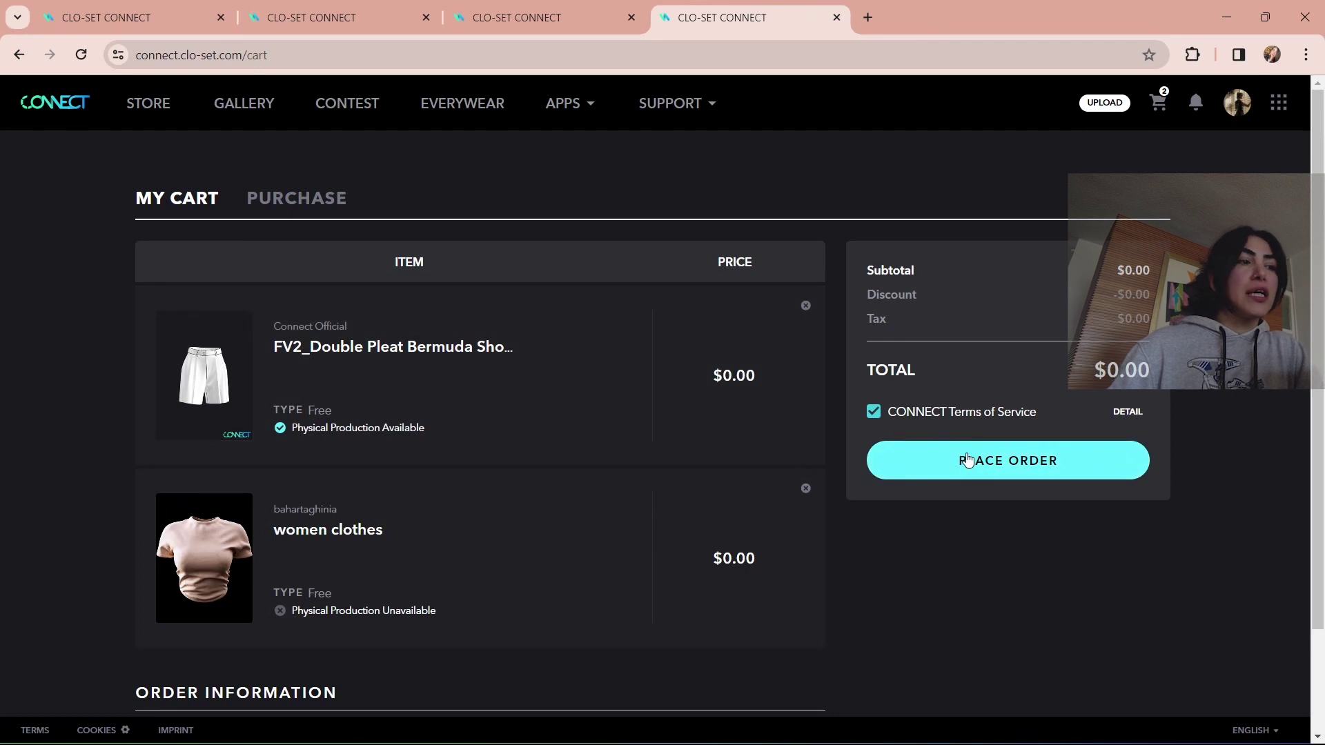
{"action": "left_click", "coordinate": [966, 459]}
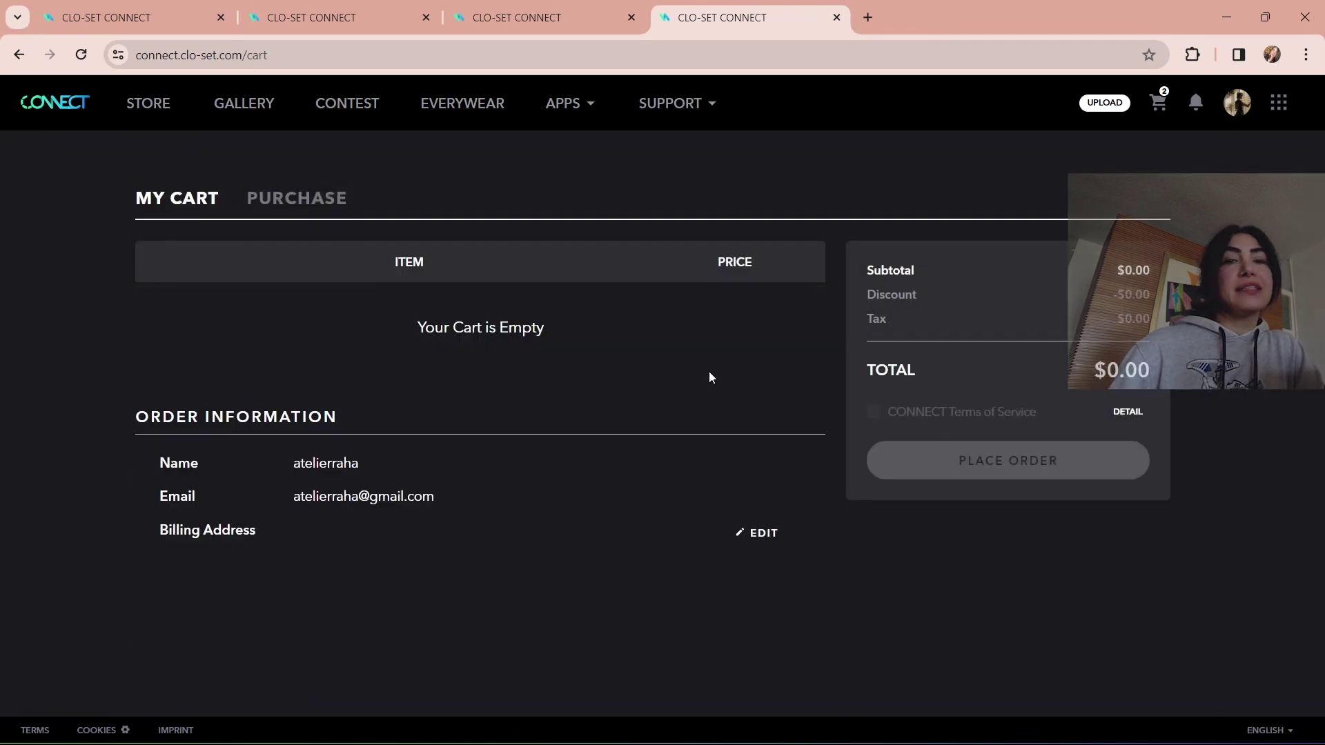
Download the purchased Double Pleat Bermuda Shorts and women clothes files through the download manager.
{"action": "left_click", "coordinate": [1052, 368]}
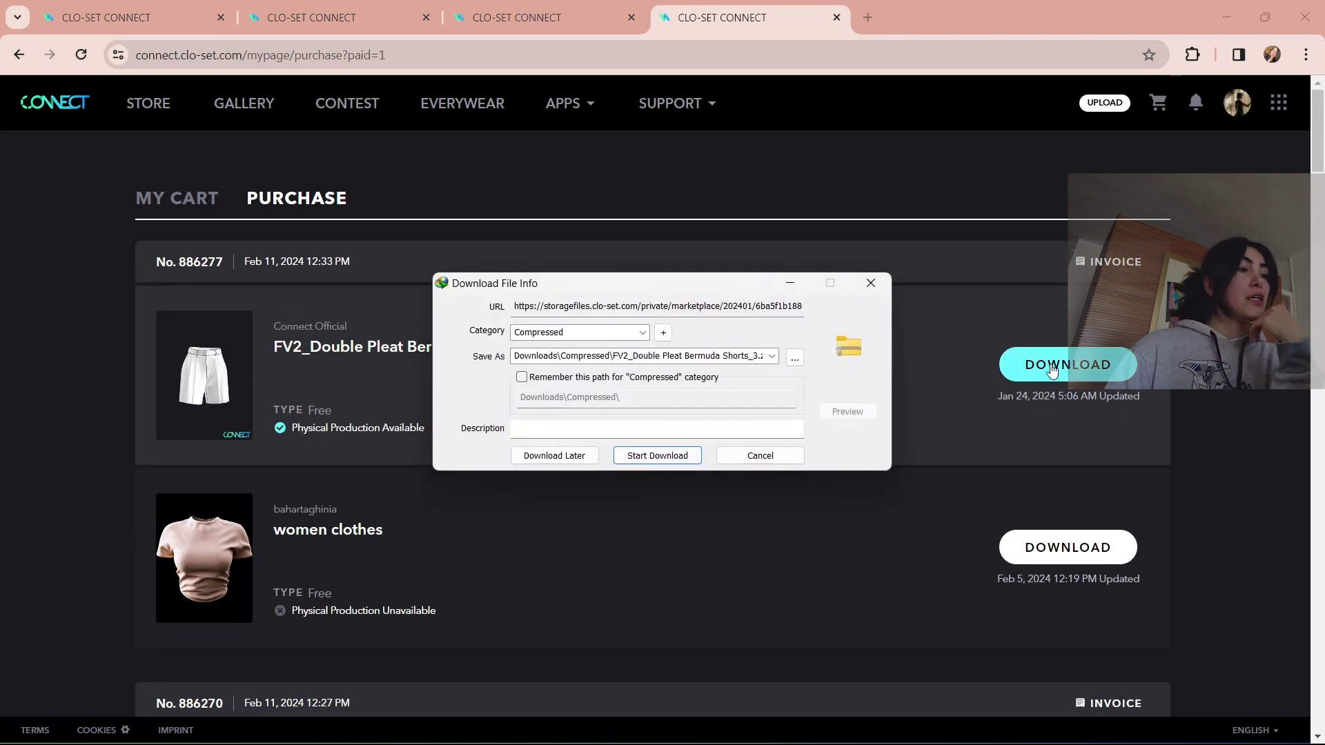
{"action": "left_click", "coordinate": [657, 456]}
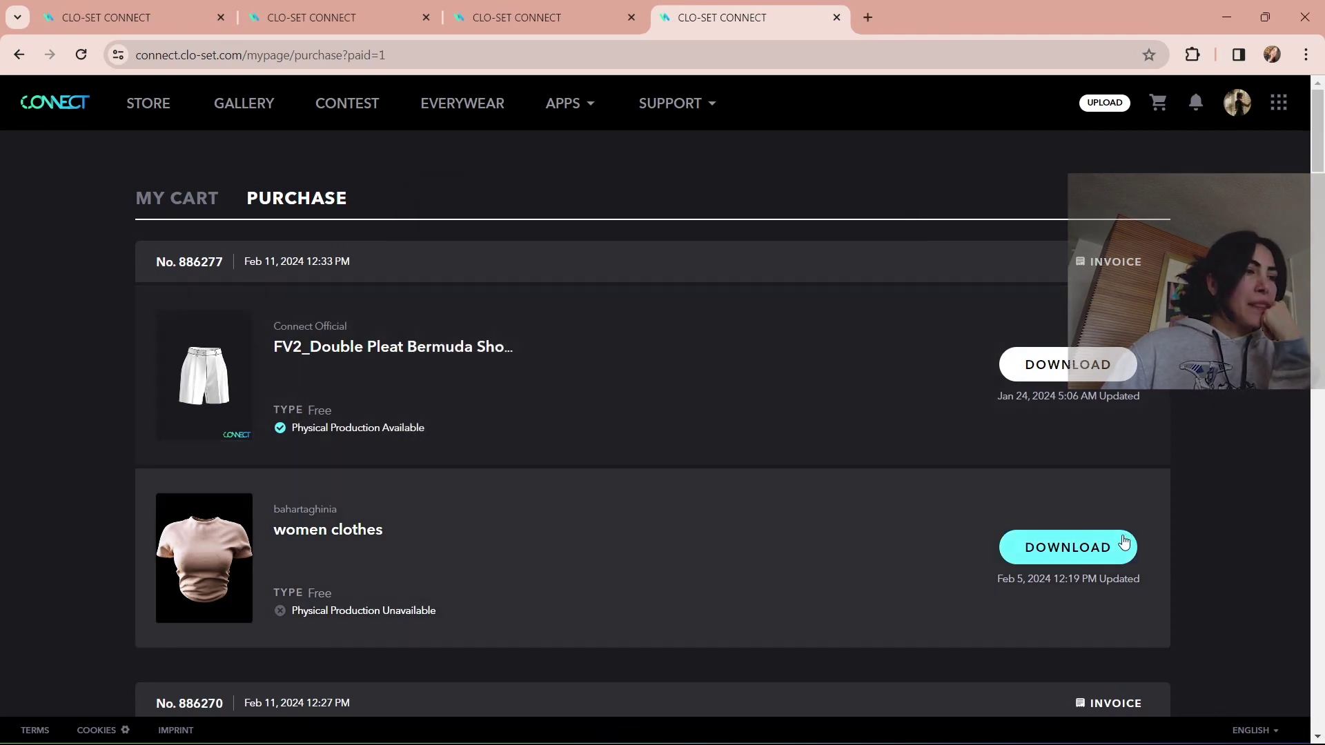
{"action": "left_click", "coordinate": [1107, 545]}
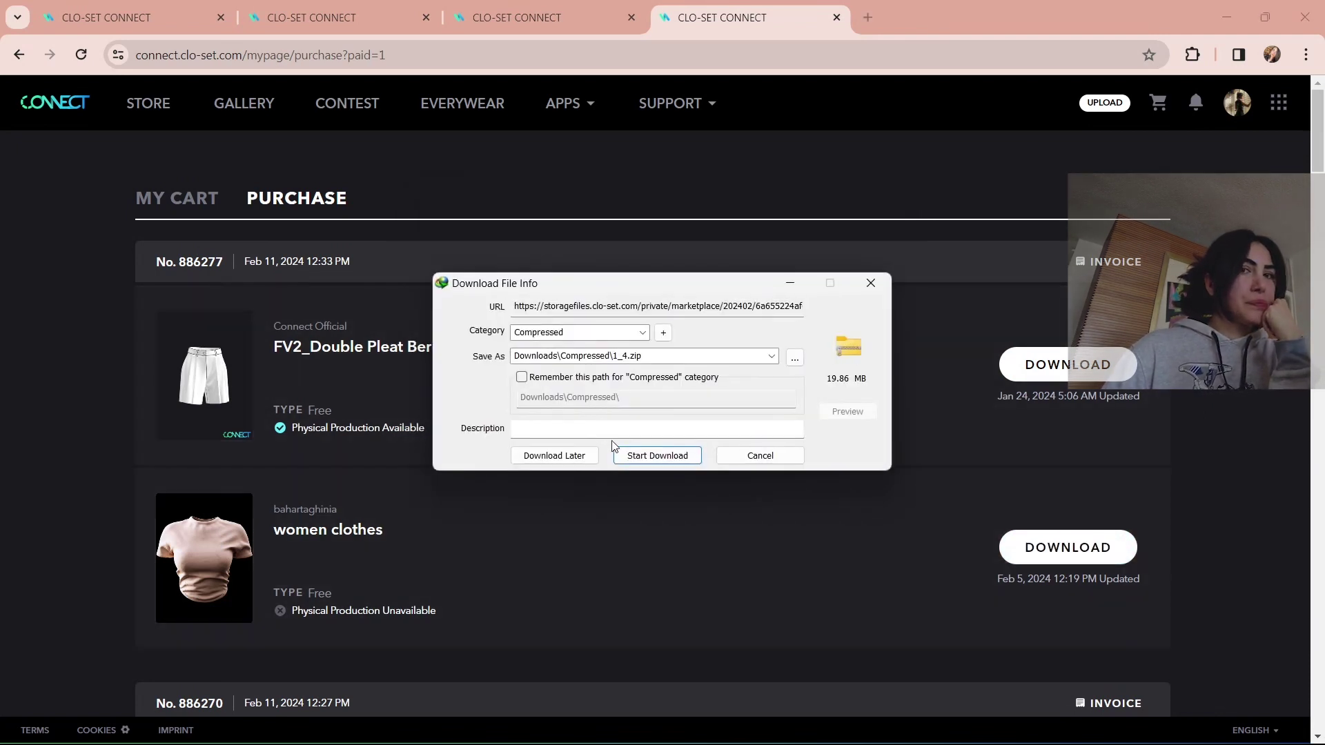
{"action": "left_click", "coordinate": [657, 455]}
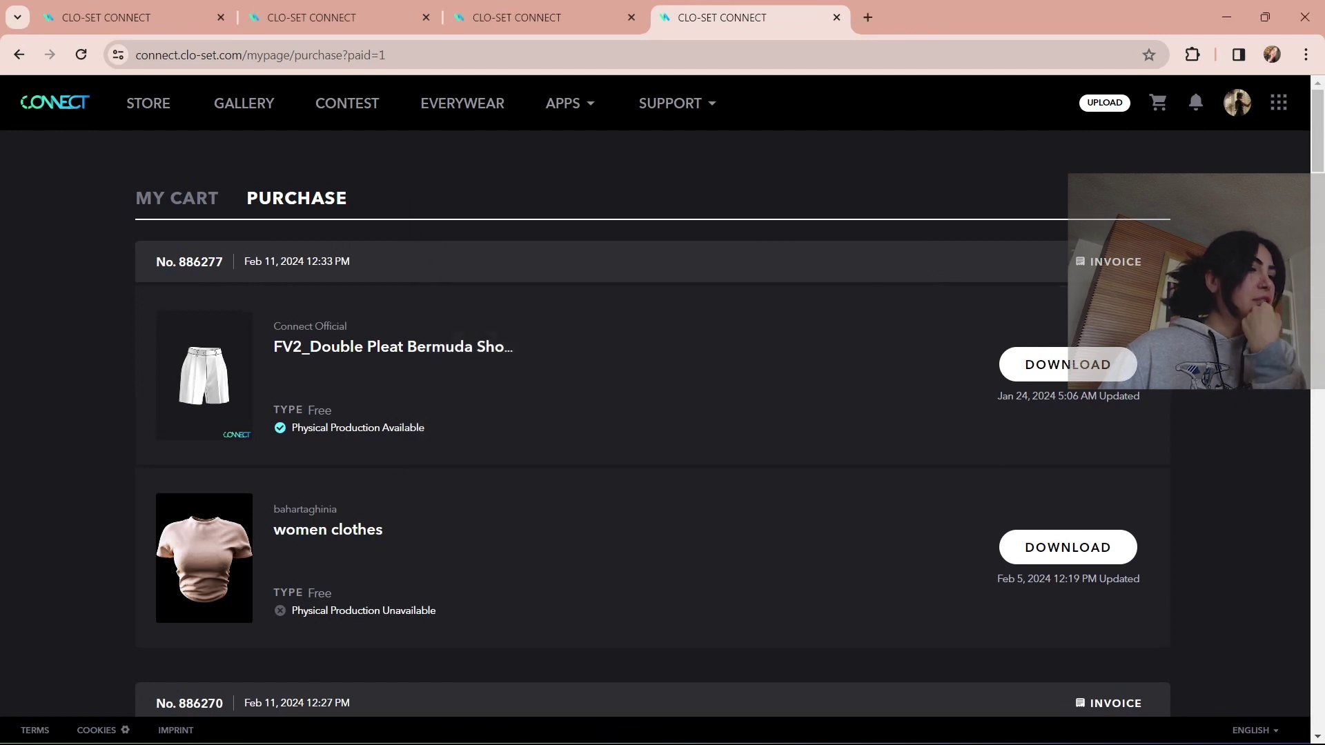
Back in CLO 3D, load My Items > atelierraha > 1.zprj with Load Type set to Add.
{"action": "mouse_move", "coordinate": [742, 740]}
{"action": "left_click", "coordinate": [777, 725]}
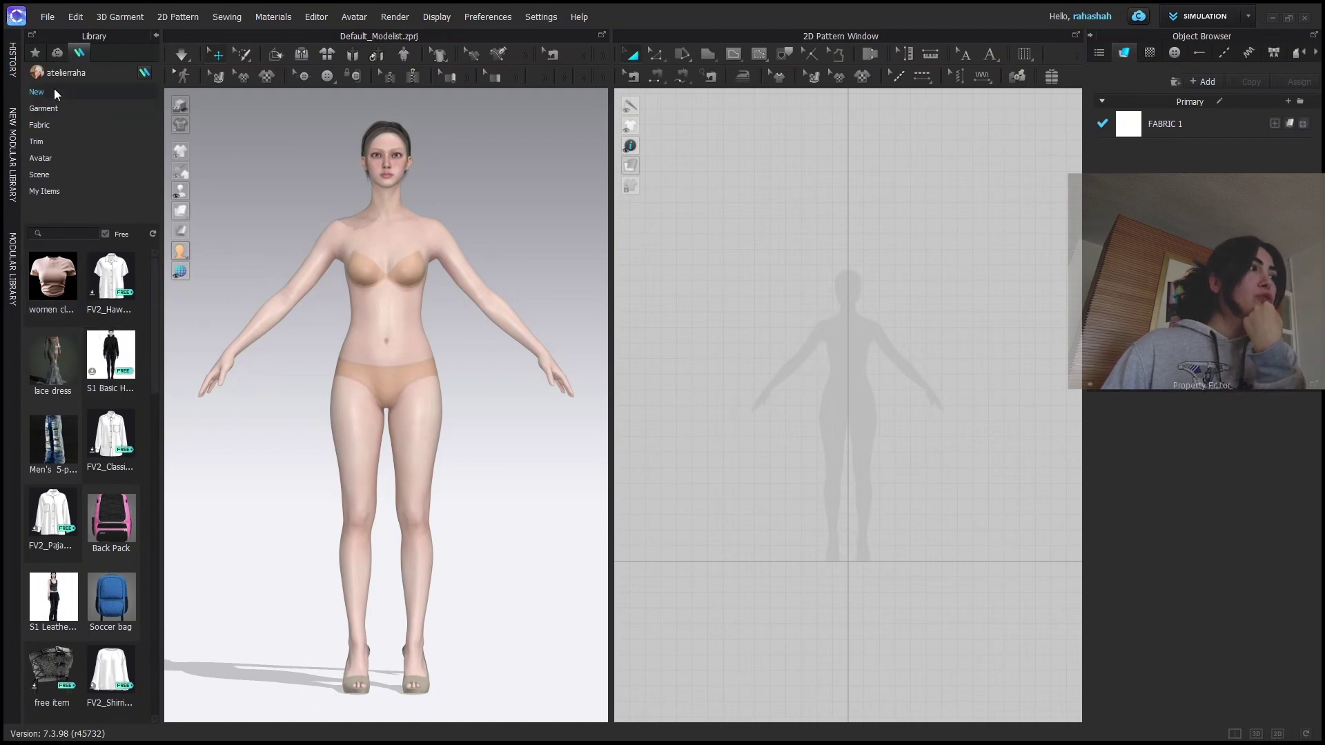
{"action": "left_click", "coordinate": [46, 191]}
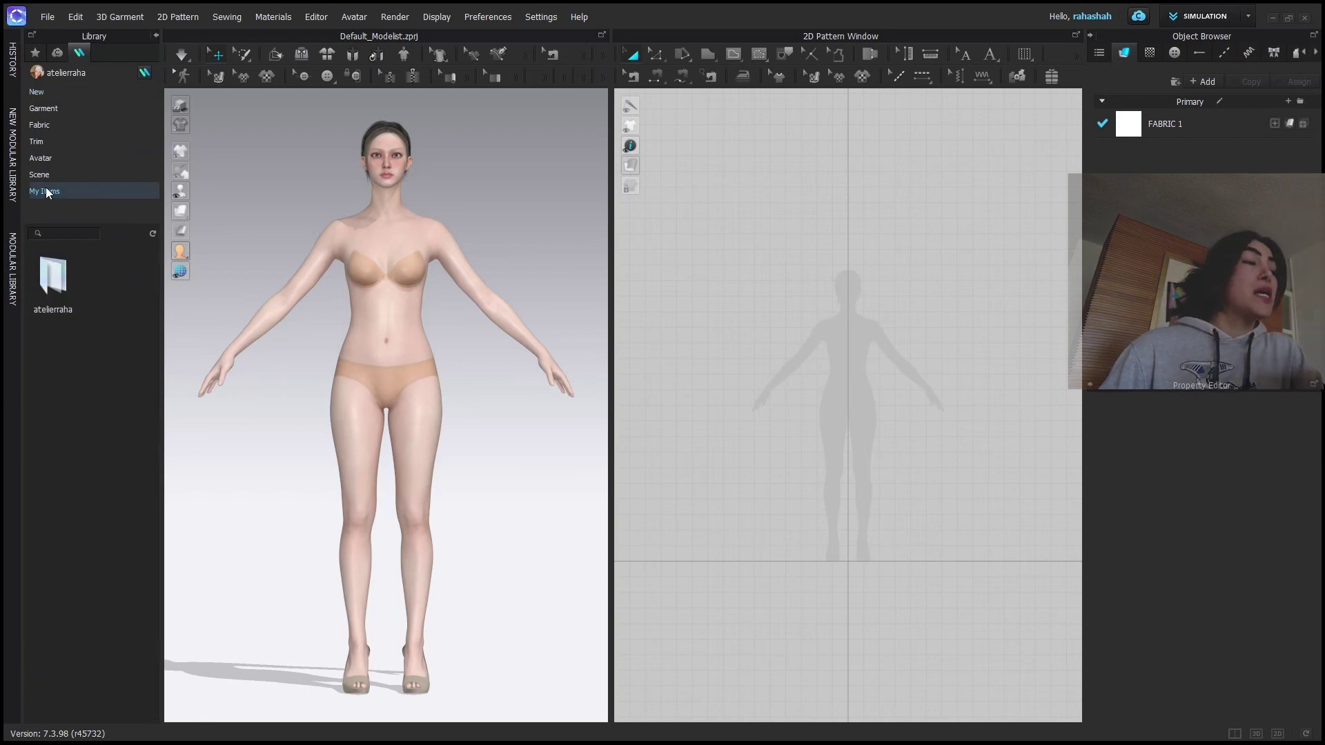
{"action": "double_click", "coordinate": [57, 267]}
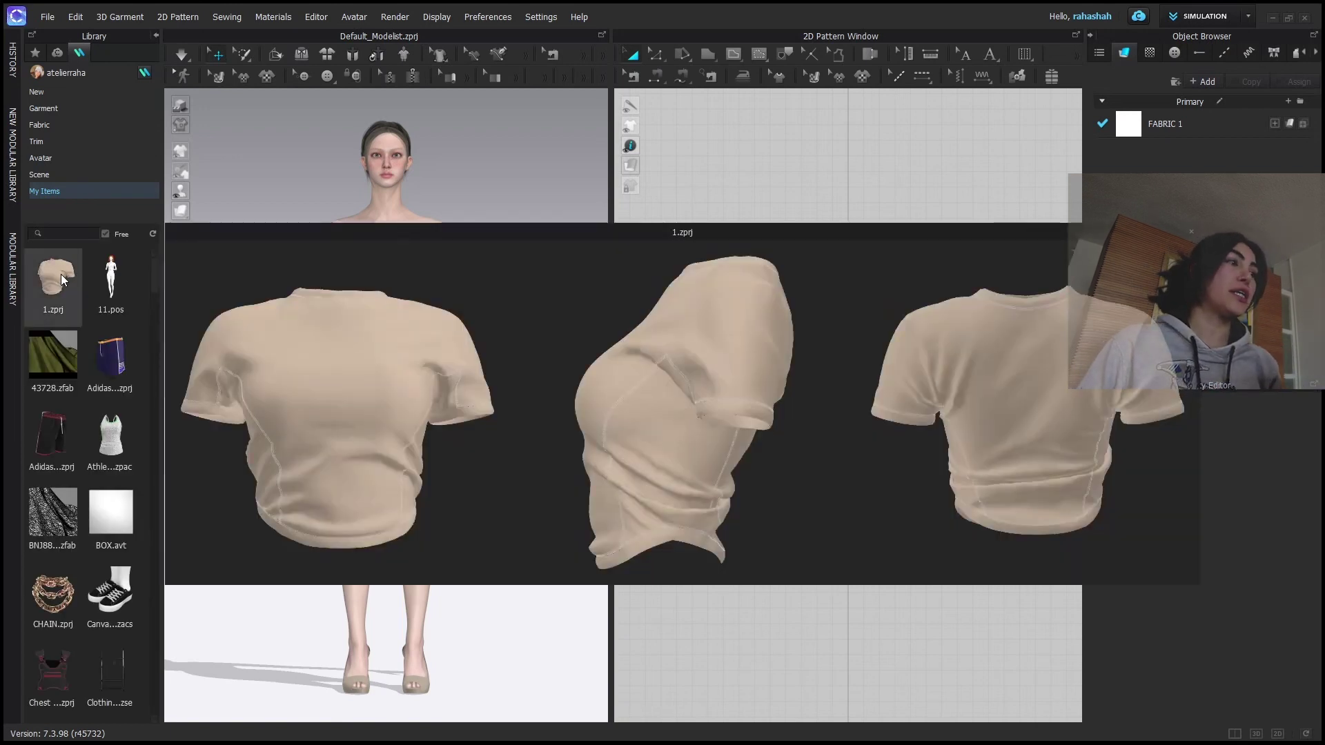
{"action": "double_click", "coordinate": [60, 274]}
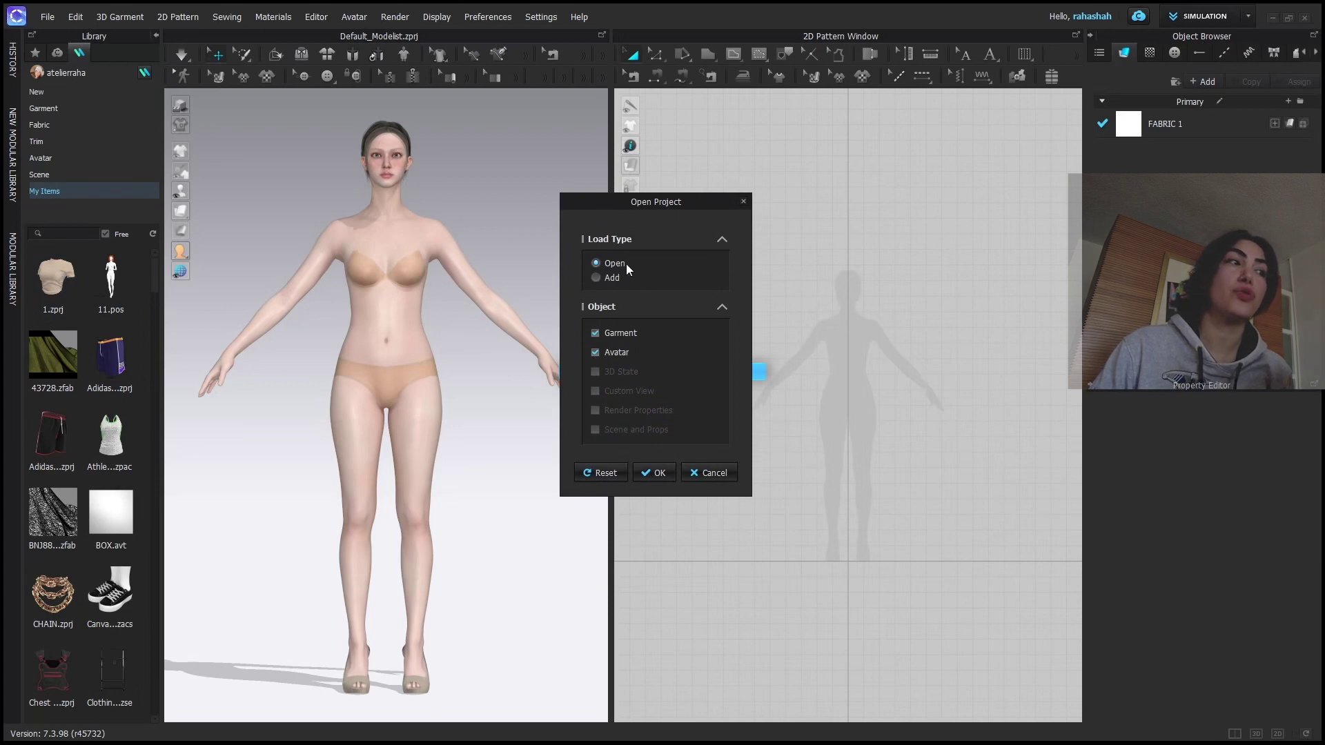
{"action": "left_click", "coordinate": [596, 277]}
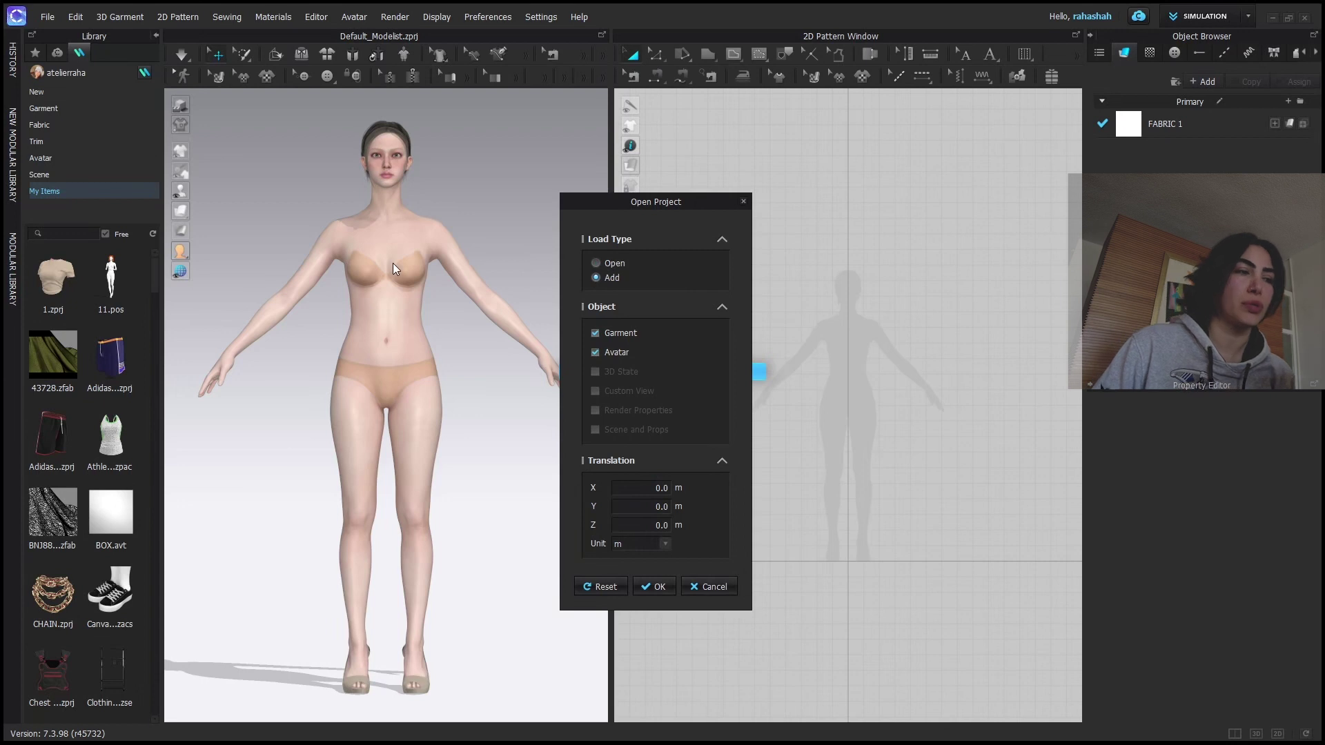
{"action": "left_click", "coordinate": [651, 592]}
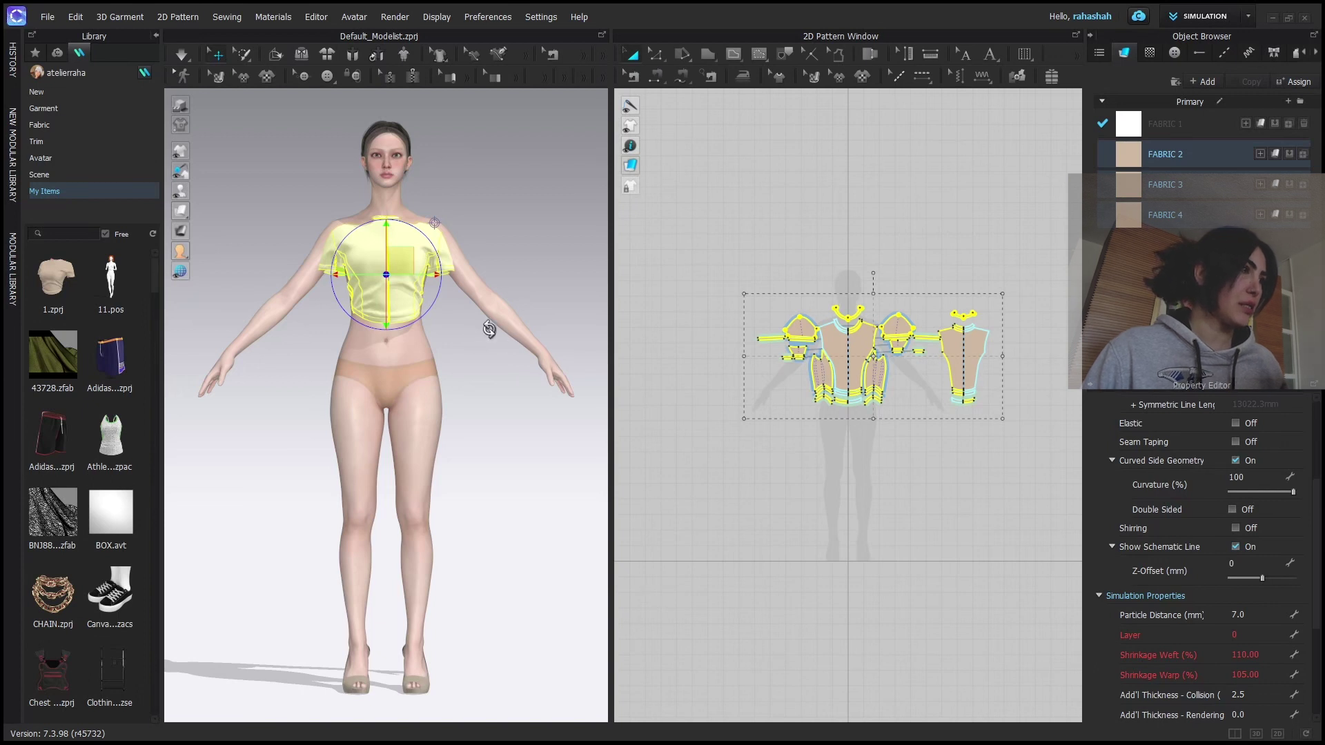
Move the top up onto FV2_Mia's torso and simulate it to drape on the body.
{"action": "right_click_drag", "start_coordinate": [465, 346], "coordinate": [479, 394]}
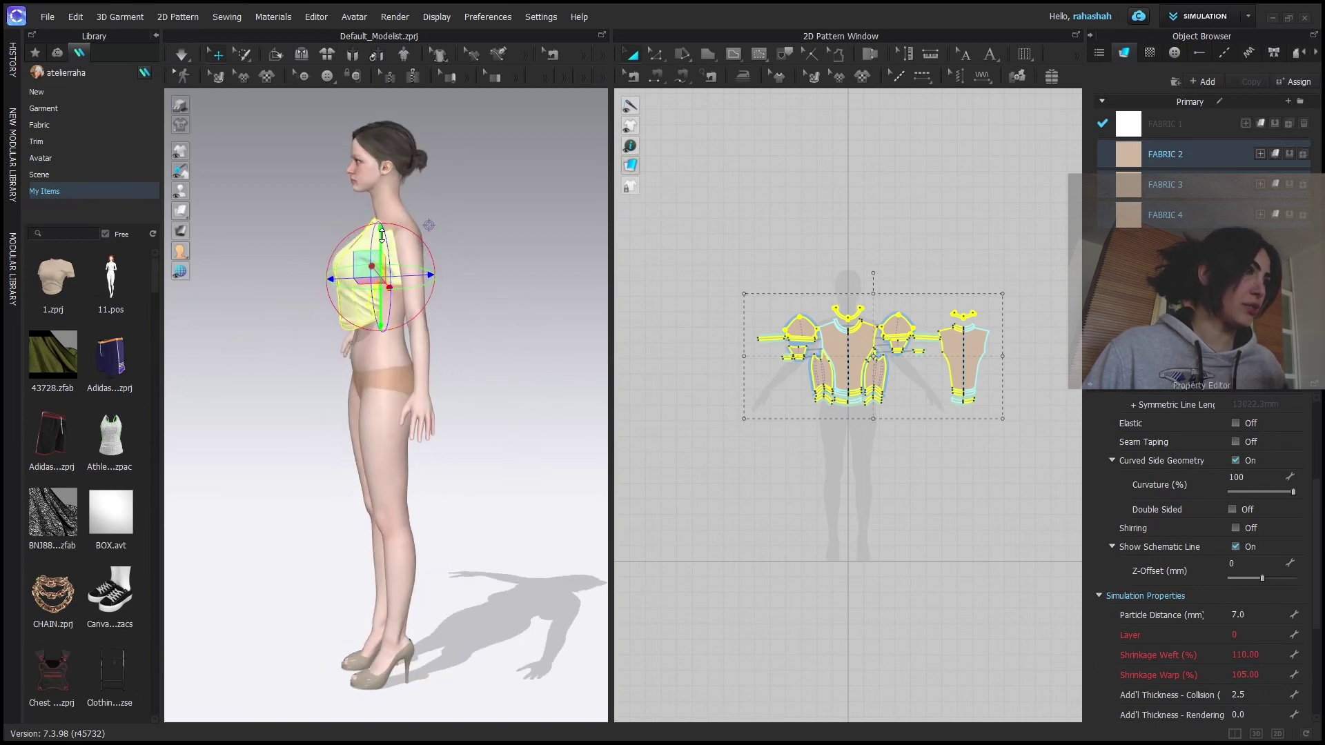
{"action": "left_click_drag", "start_coordinate": [383, 232], "coordinate": [383, 228]}
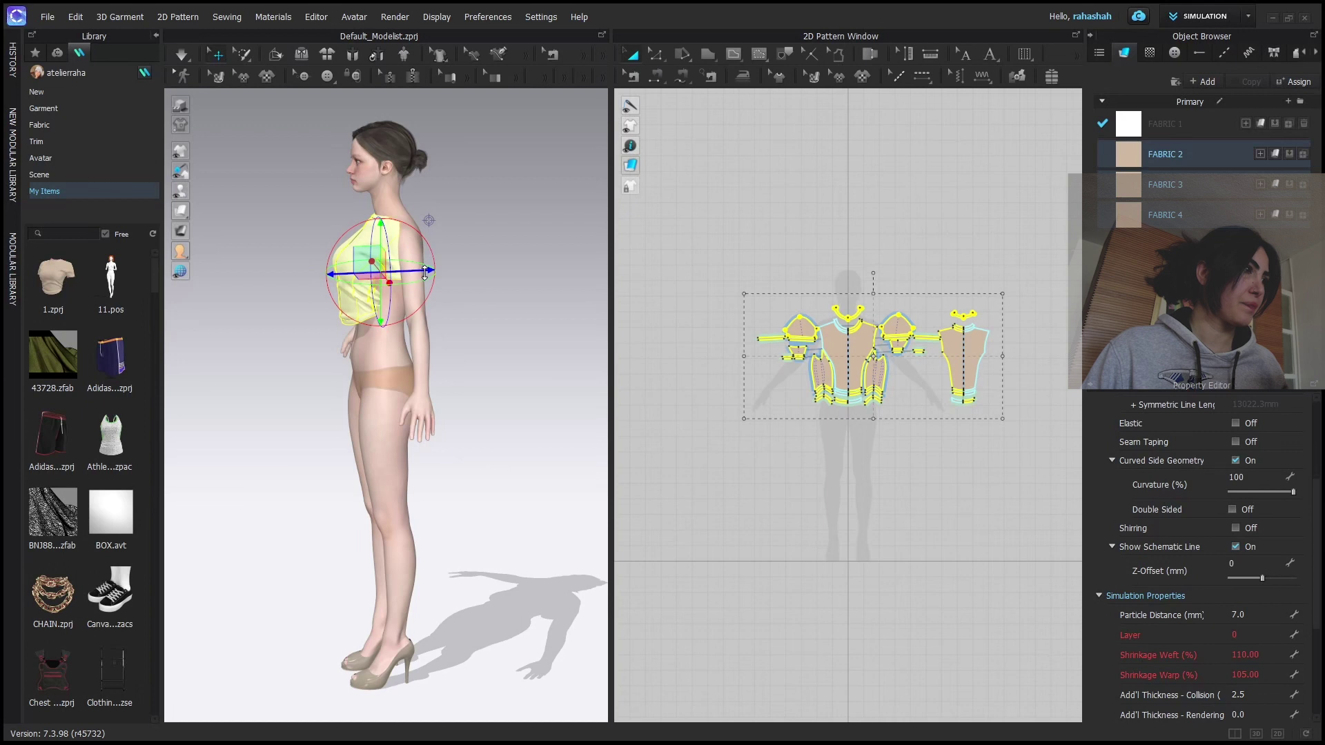
{"action": "left_click_drag", "start_coordinate": [425, 273], "coordinate": [433, 272]}
{"action": "right_click_drag", "start_coordinate": [434, 276], "coordinate": [483, 314]}
{"action": "left_click_drag", "start_coordinate": [354, 234], "coordinate": [354, 228]}
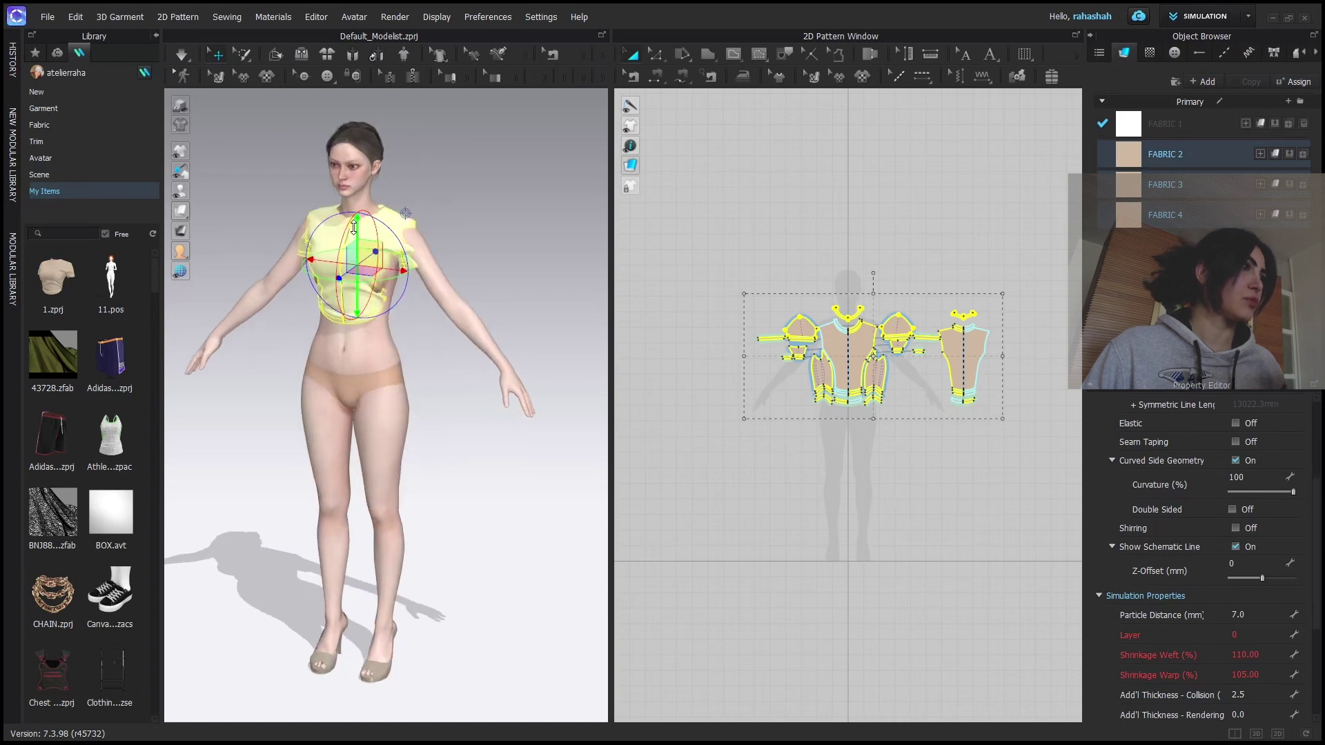
{"action": "key", "text": "space"}
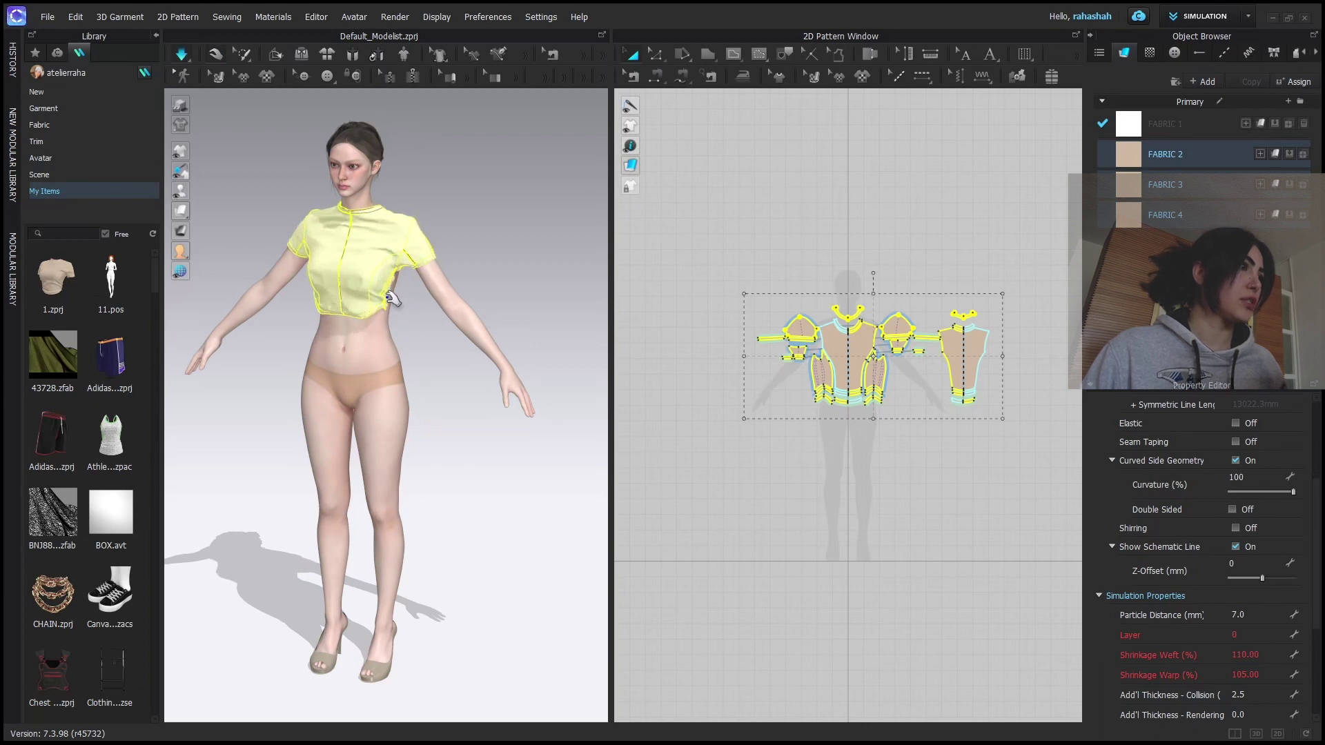
Pull the shirt fabric into place from the side view, then select all its pattern pieces.
{"action": "key", "text": "6"}
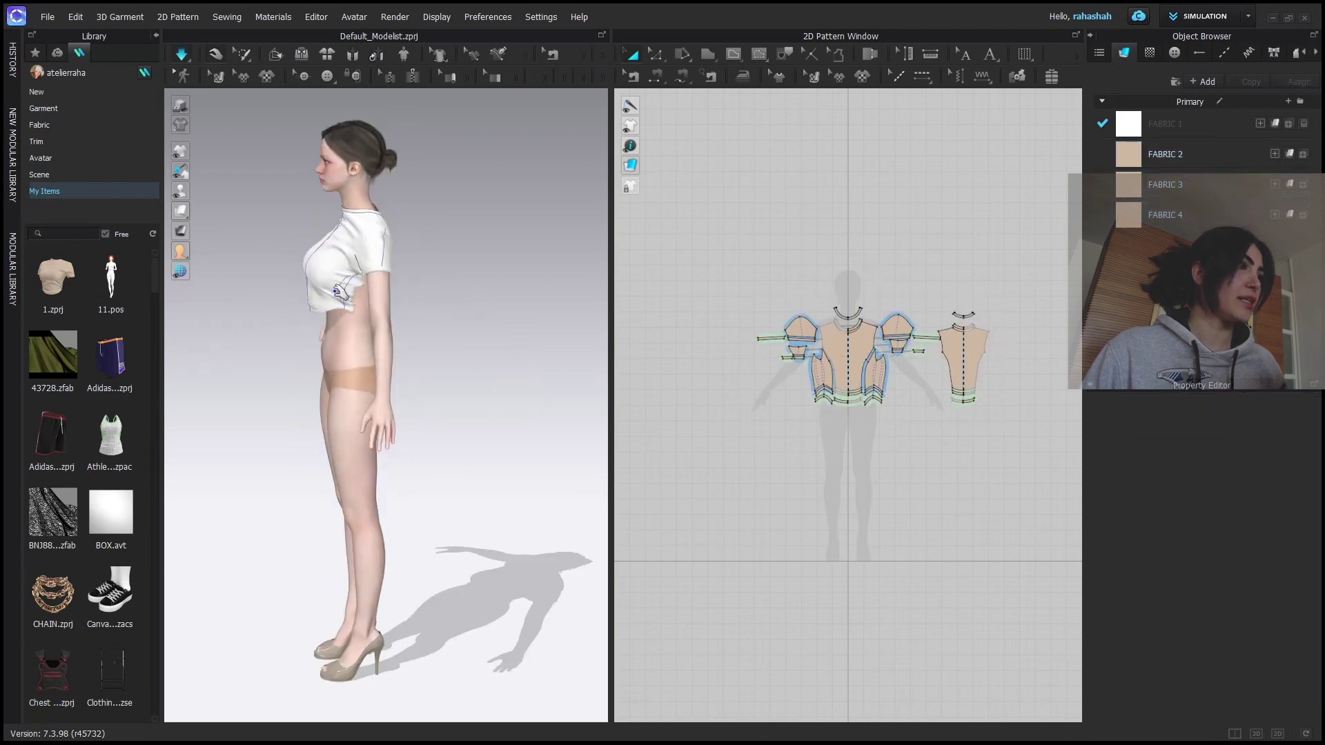
{"action": "left_click", "coordinate": [353, 296]}
{"action": "left_click_drag", "start_coordinate": [435, 307], "coordinate": [373, 220]}
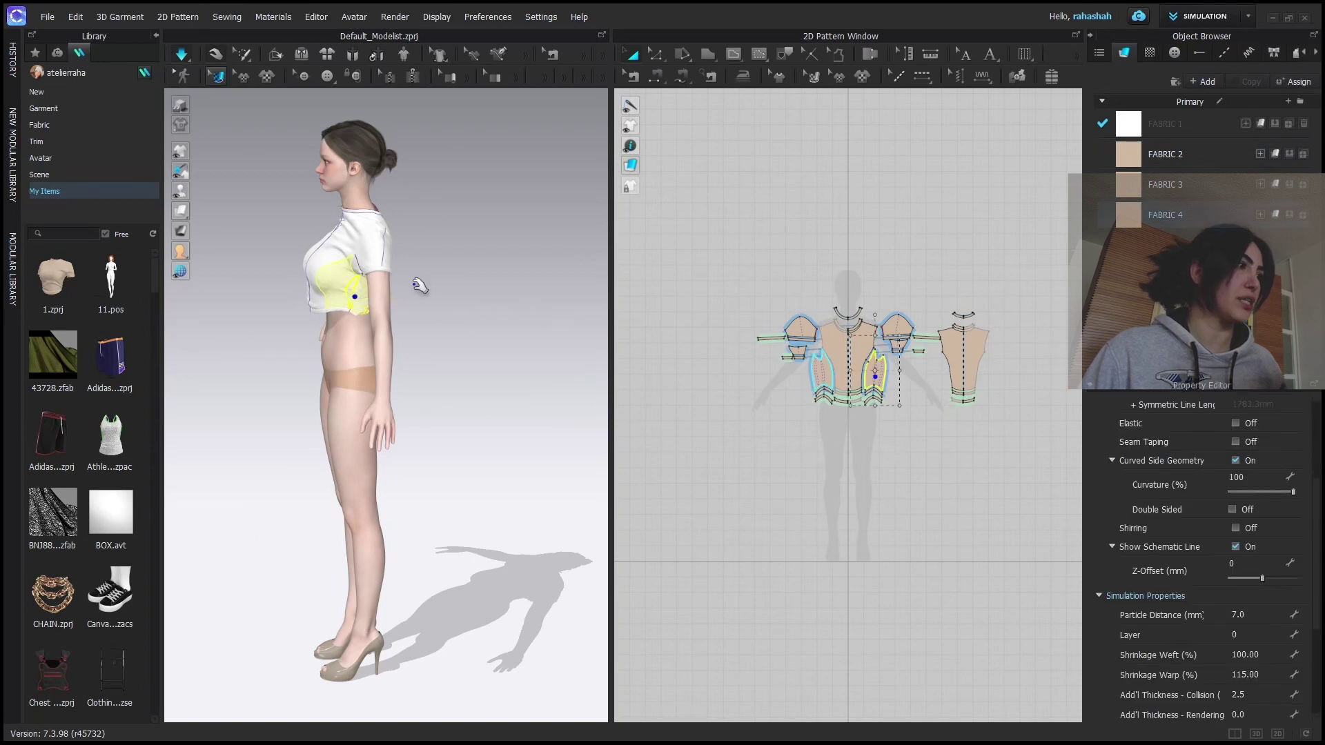
{"action": "right_click_drag", "start_coordinate": [419, 283], "coordinate": [355, 320]}
{"action": "key", "text": "6"}
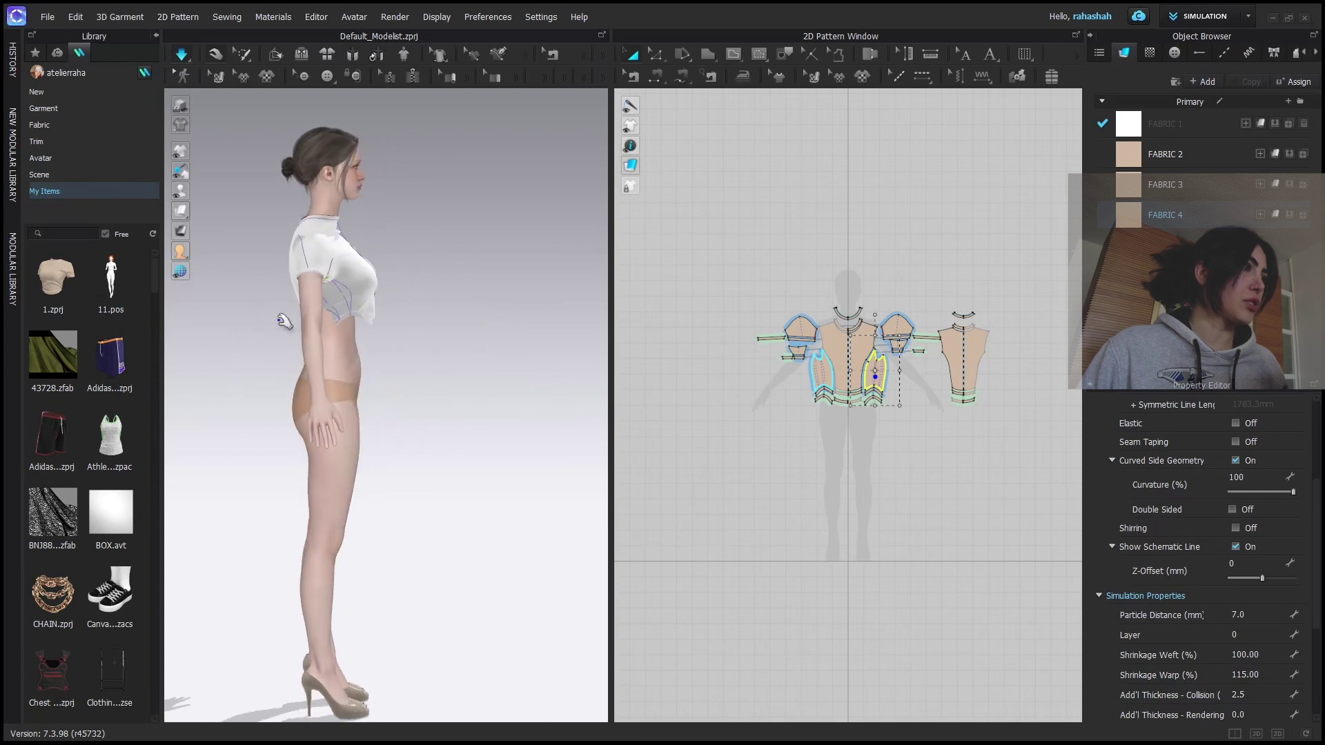
{"action": "left_click_drag", "start_coordinate": [325, 314], "coordinate": [171, 319]}
{"action": "key", "text": "q"}
{"action": "key", "text": "2"}
{"action": "key", "text": "ctrl+a"}
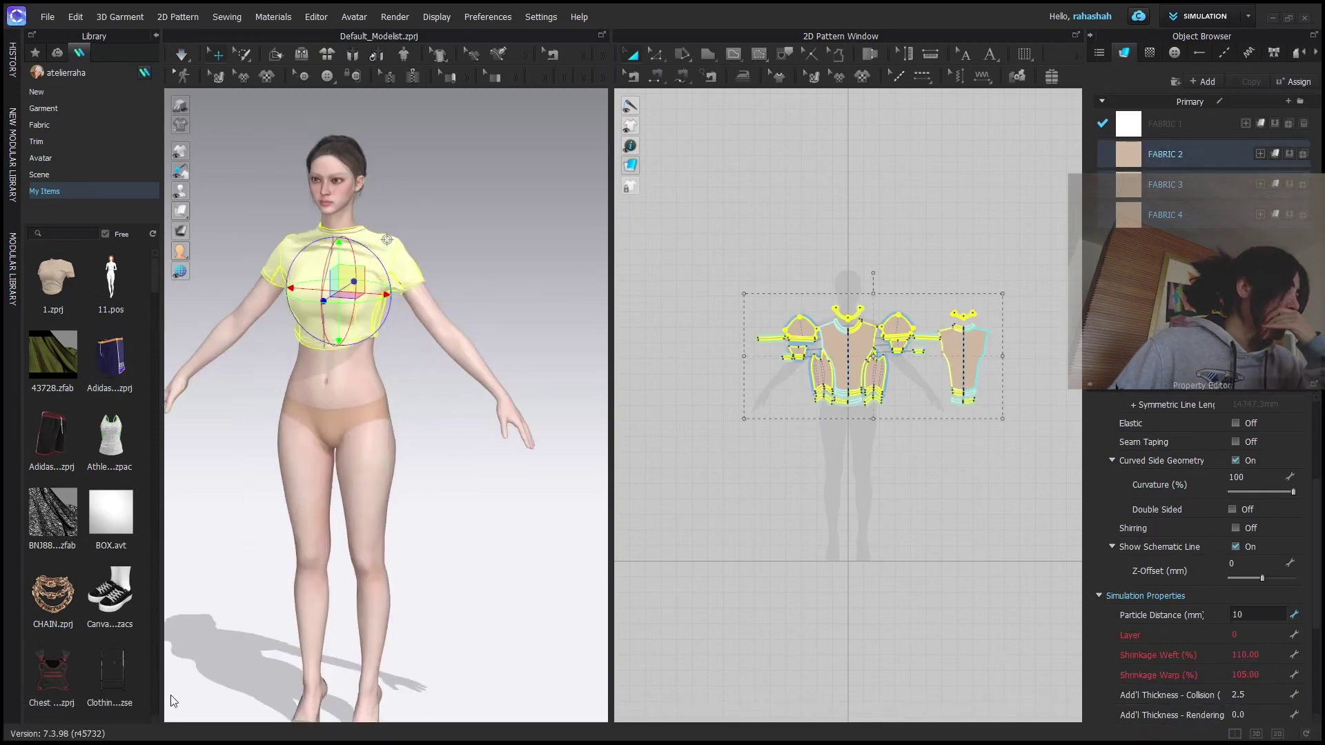
Apply a particle distance of 10 to the shirt.
{"action": "key", "text": "Return"}
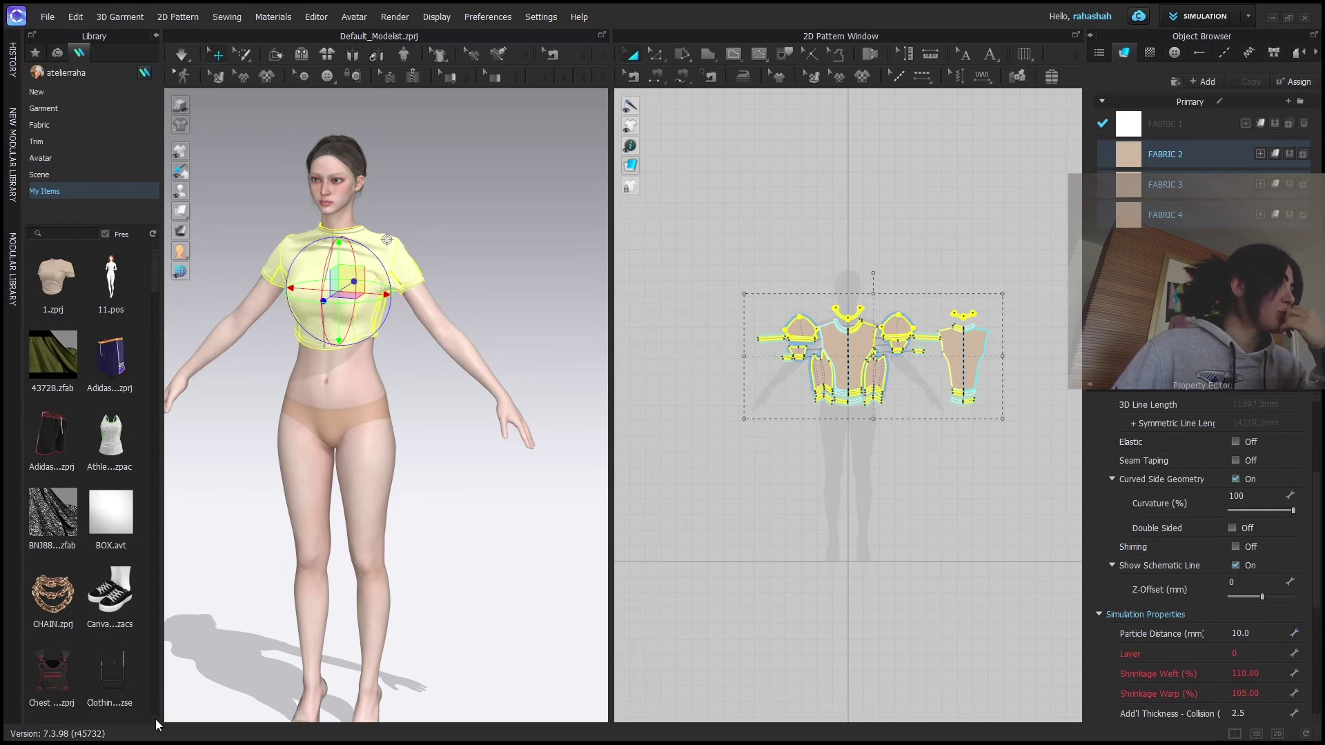
{"action": "scroll", "coordinate": [155, 719], "scroll_direction": "down", "scroll_amount": 1}
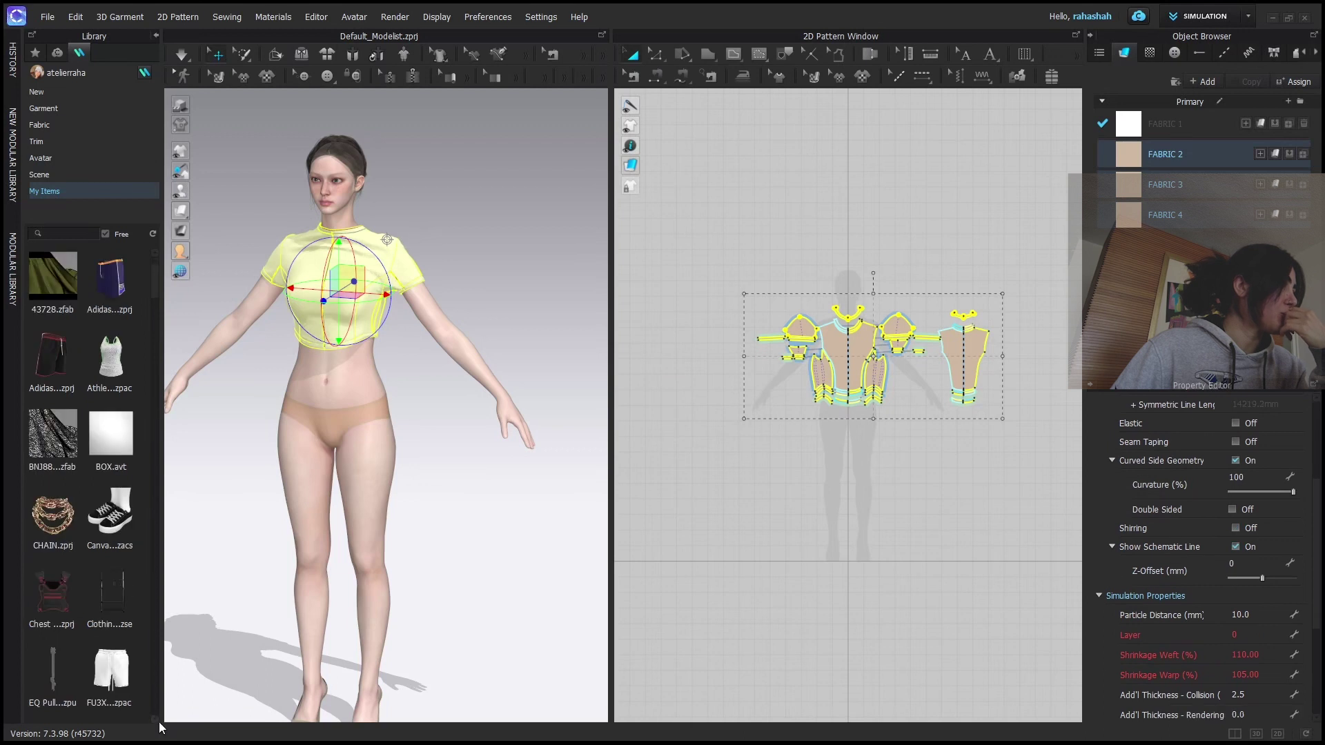
{"action": "scroll", "coordinate": [155, 721], "scroll_direction": "down", "scroll_amount": 10}
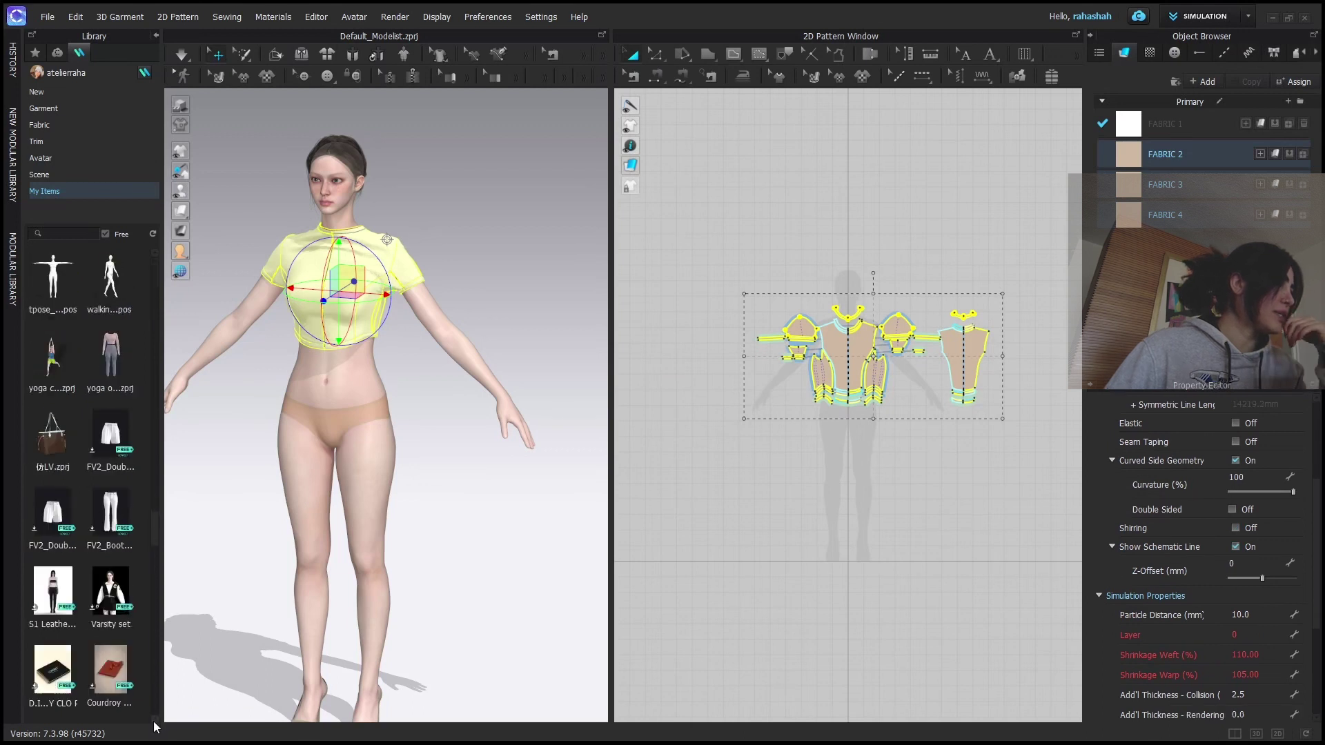
Add the FV2 pleated shorts keeping the avatar's pose, raise them to the waist and simulate.
{"action": "double_click", "coordinate": [100, 352]}
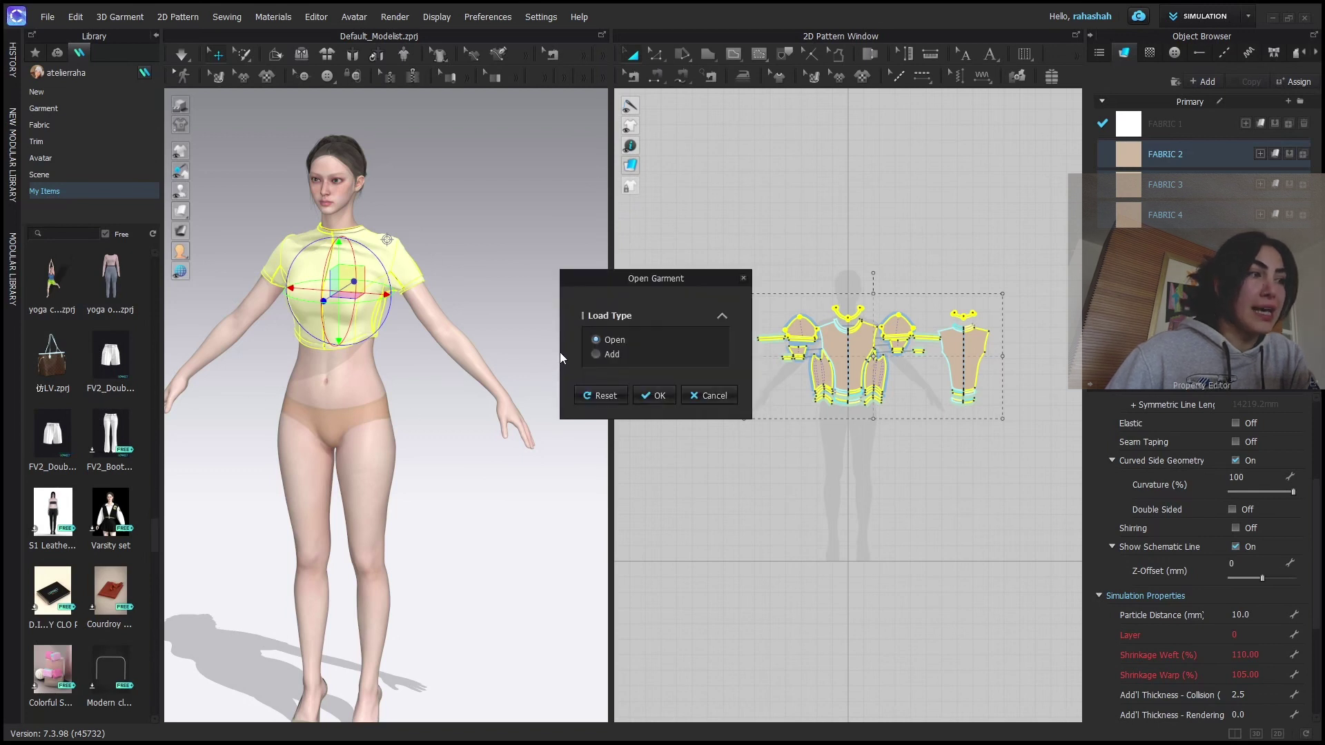
{"action": "left_click", "coordinate": [596, 354]}
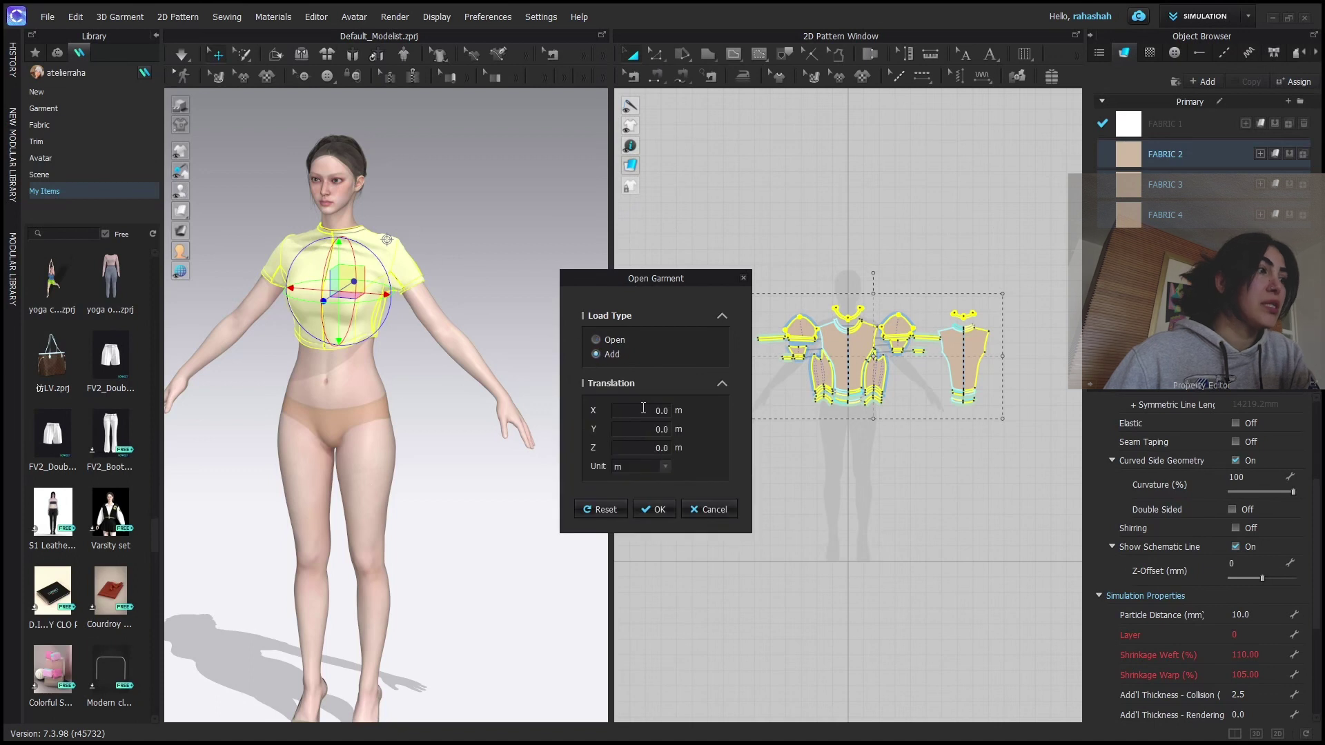
{"action": "left_click", "coordinate": [656, 509]}
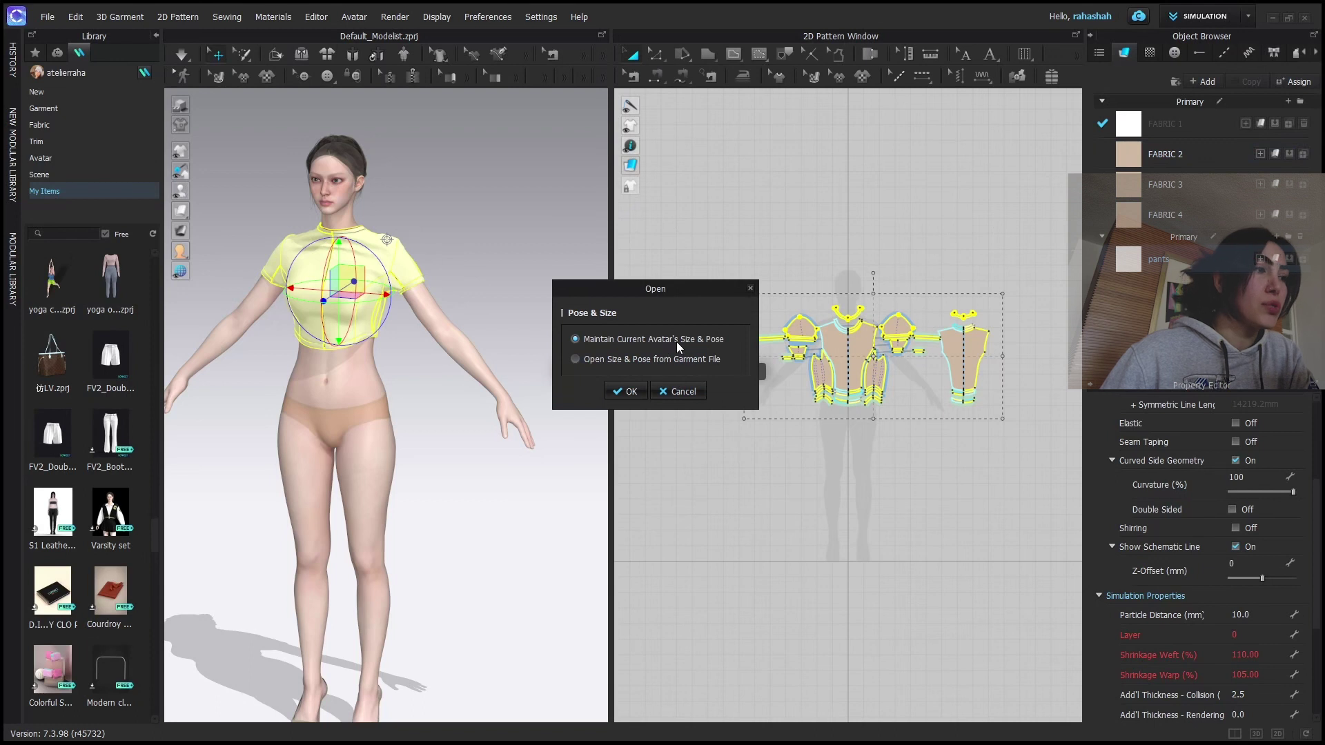
{"action": "left_click", "coordinate": [628, 391]}
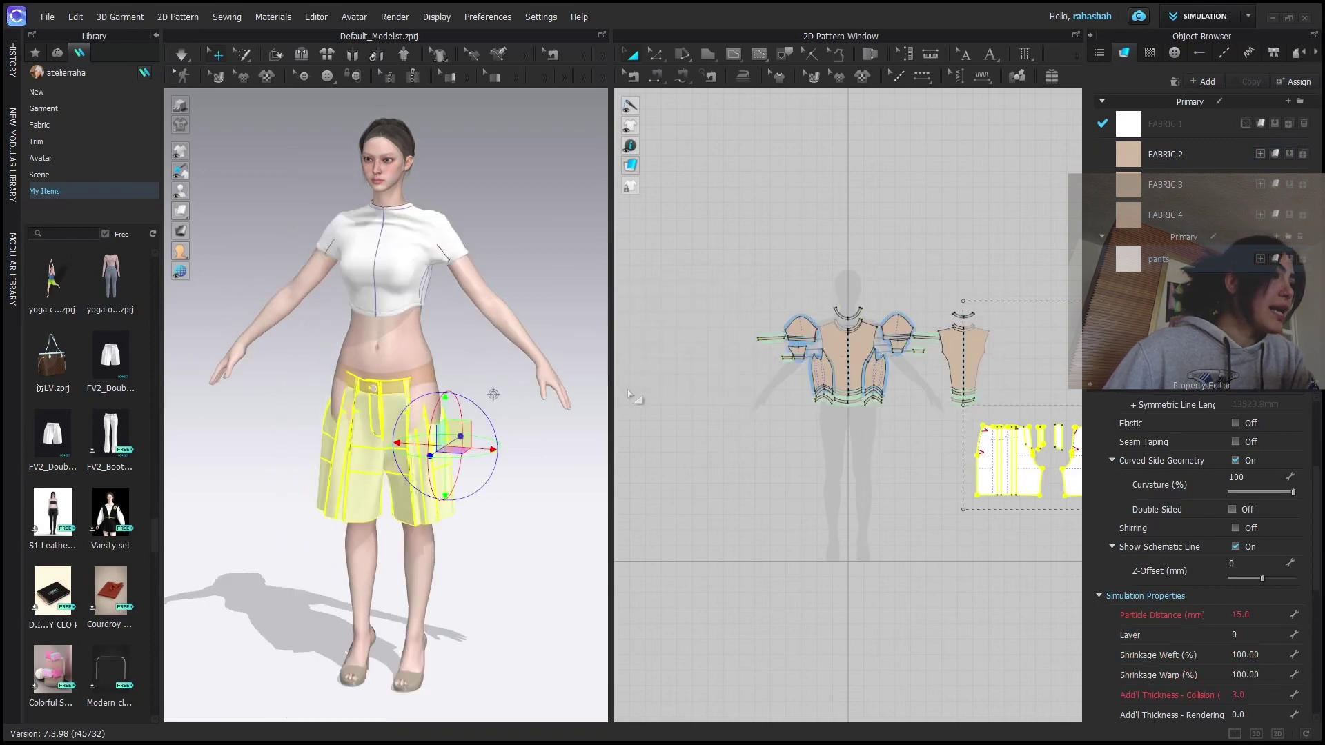
{"action": "left_click_drag", "start_coordinate": [441, 396], "coordinate": [445, 373]}
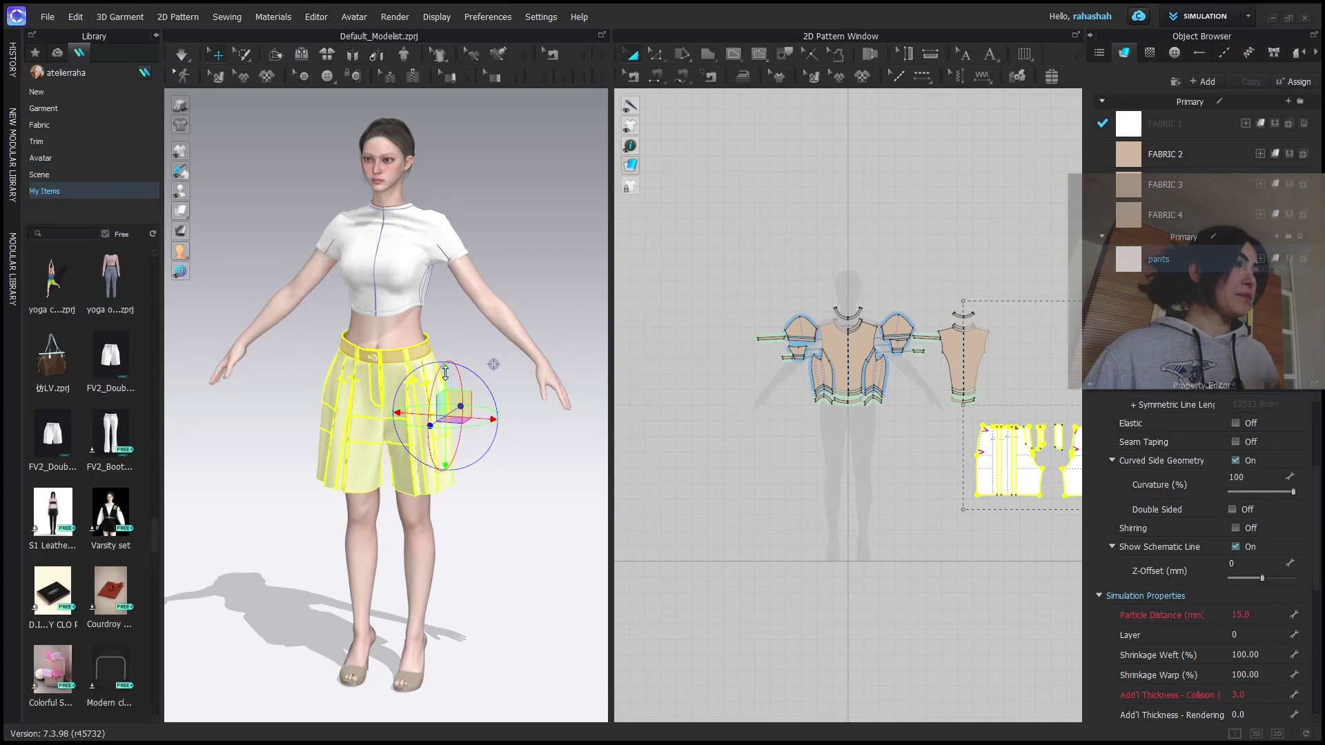
{"action": "key", "text": "space"}
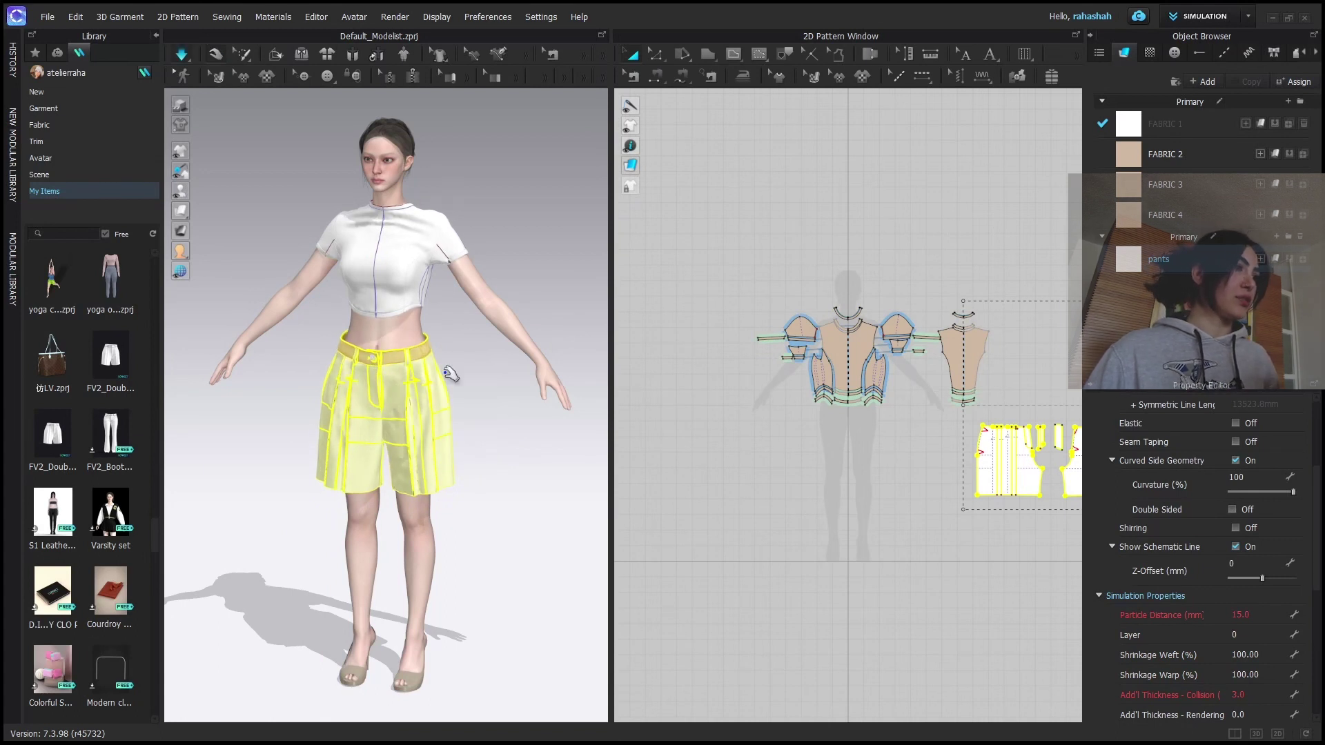
{"action": "right_click_drag", "start_coordinate": [518, 410], "coordinate": [541, 394]}
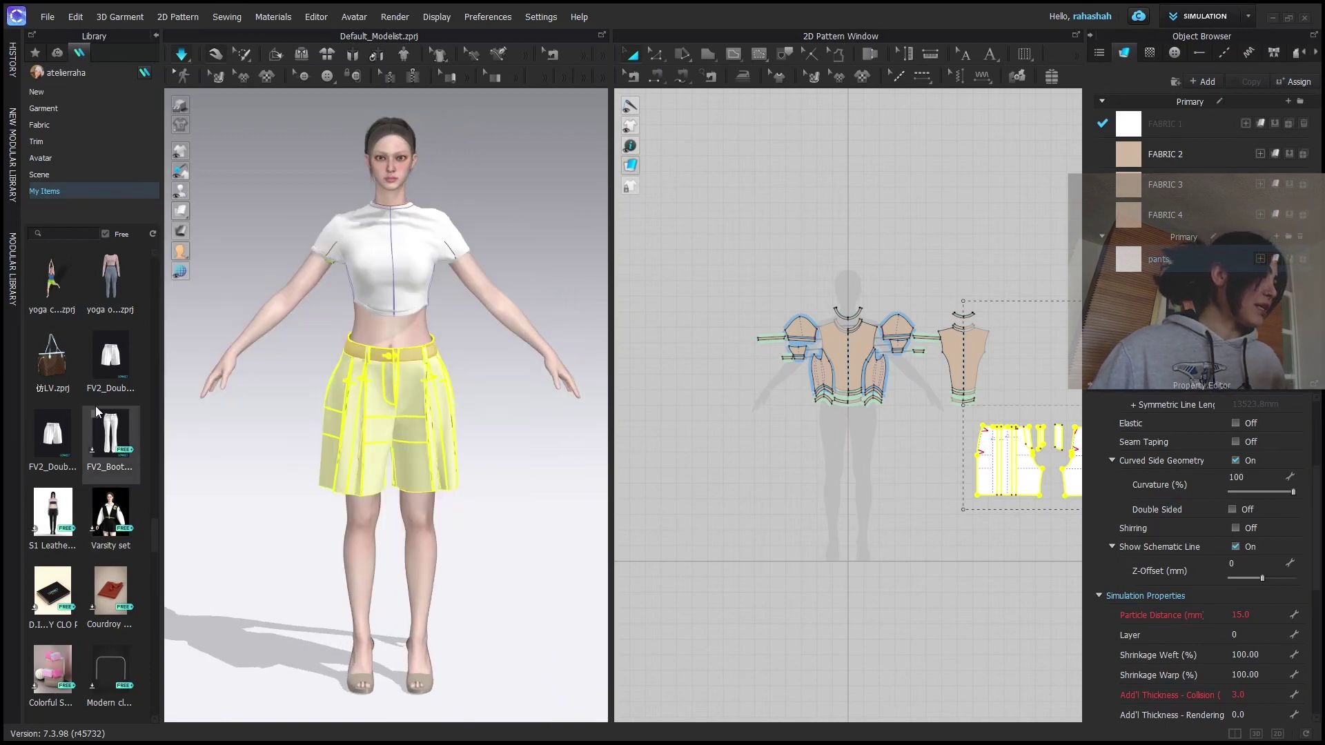
Load the FV2 white sneakers from the Library onto FV2_Mia, replacing her heels.
{"action": "scroll", "coordinate": [101, 487], "scroll_direction": "down", "scroll_amount": 5}
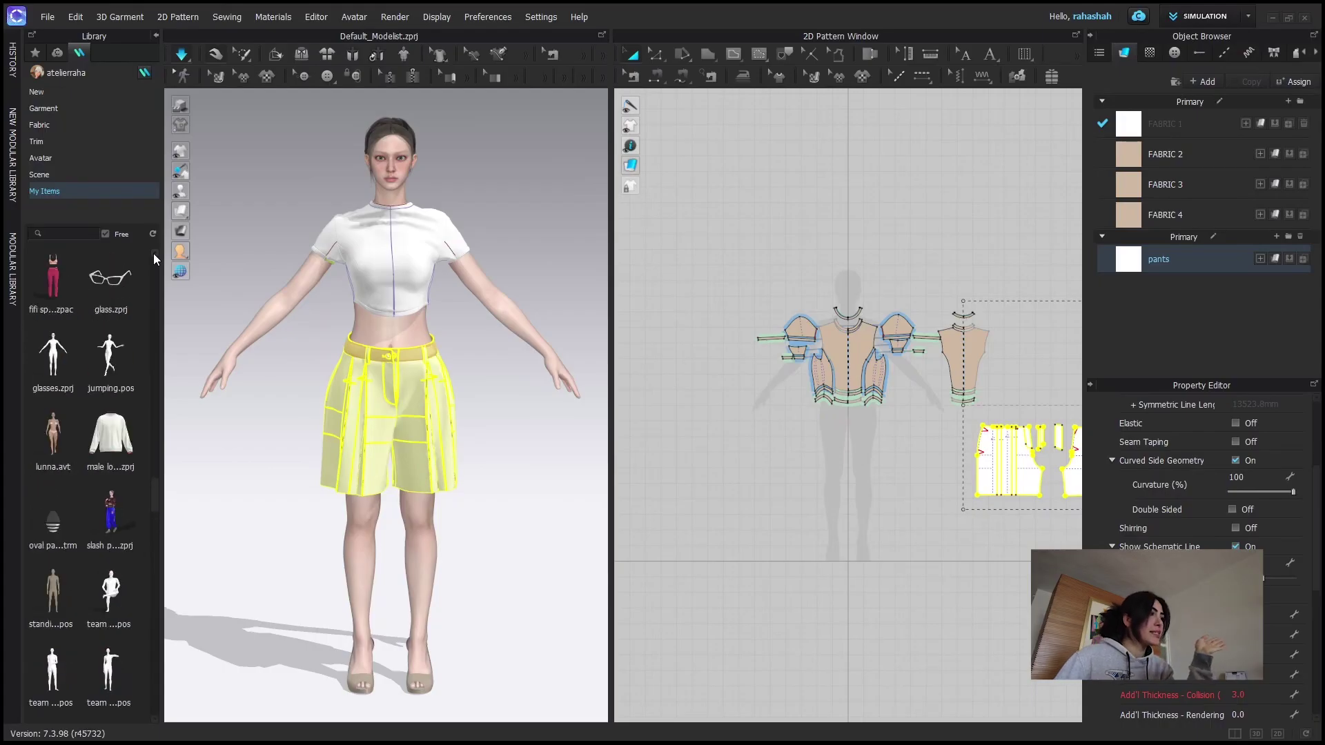
{"action": "scroll", "coordinate": [153, 254], "scroll_direction": "up", "scroll_amount": 3}
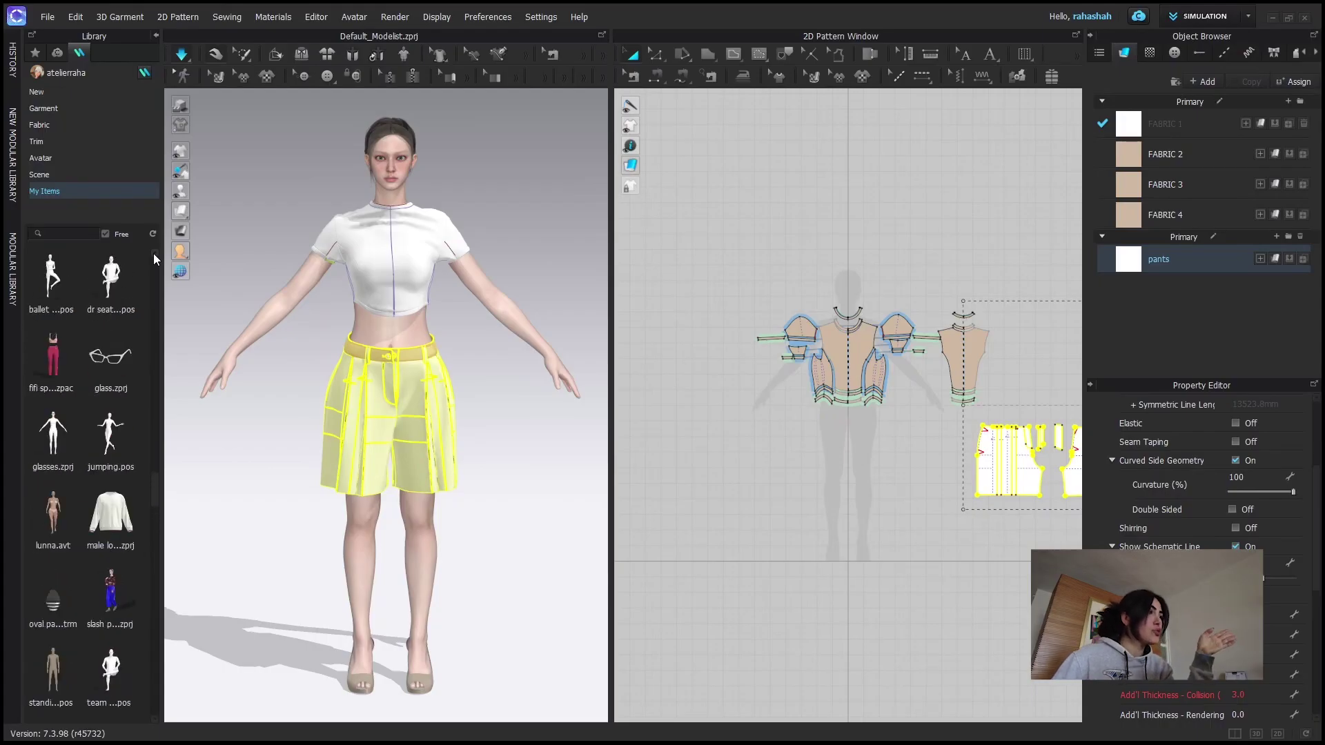
{"action": "scroll", "coordinate": [153, 254], "scroll_direction": "up", "scroll_amount": 10}
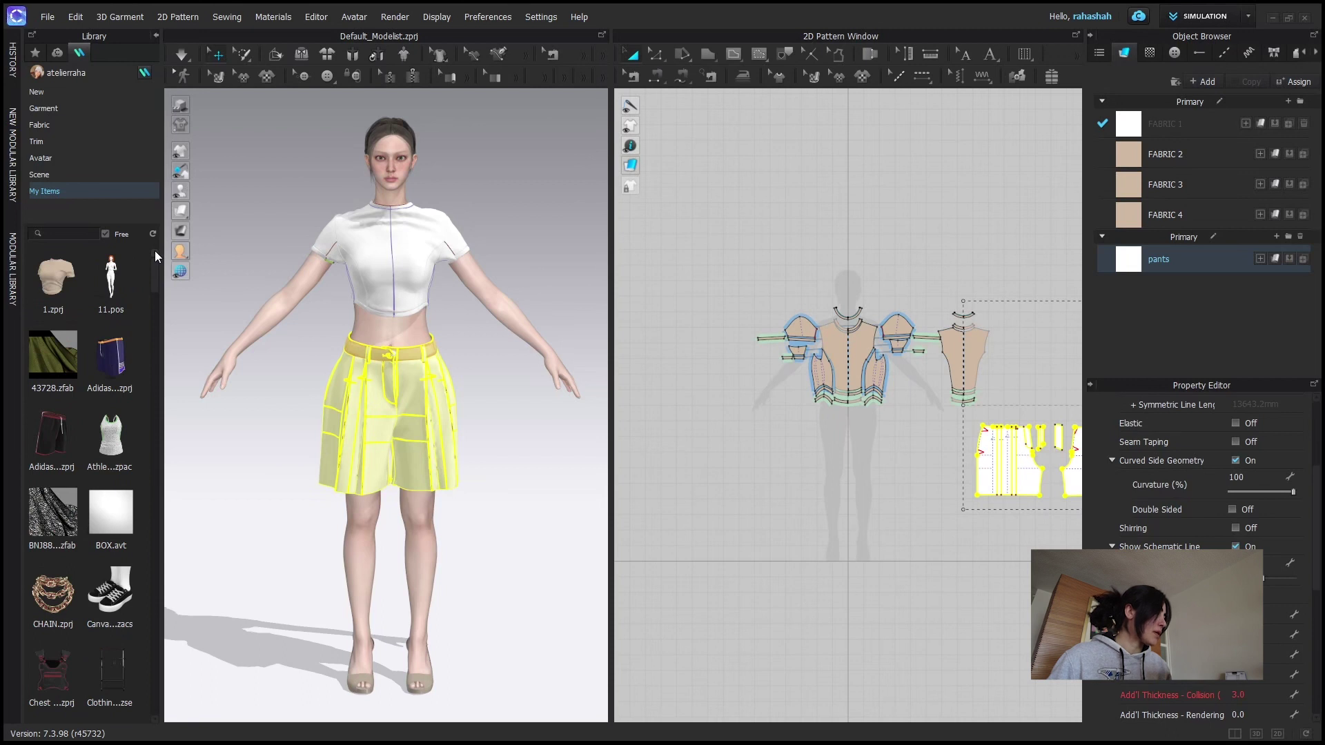
{"action": "mouse_move", "coordinate": [154, 710]}
{"action": "scroll", "coordinate": [154, 717], "scroll_direction": "down", "scroll_amount": 15}
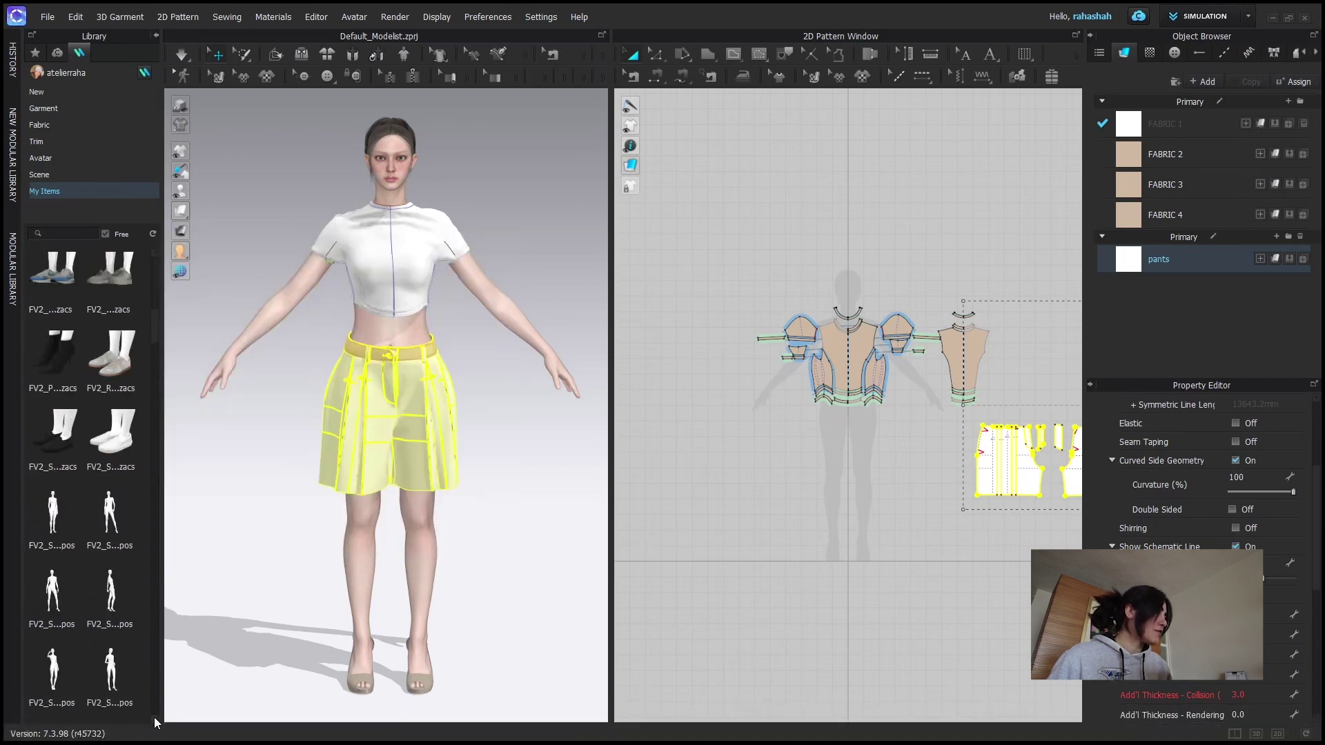
{"action": "double_click", "coordinate": [114, 361]}
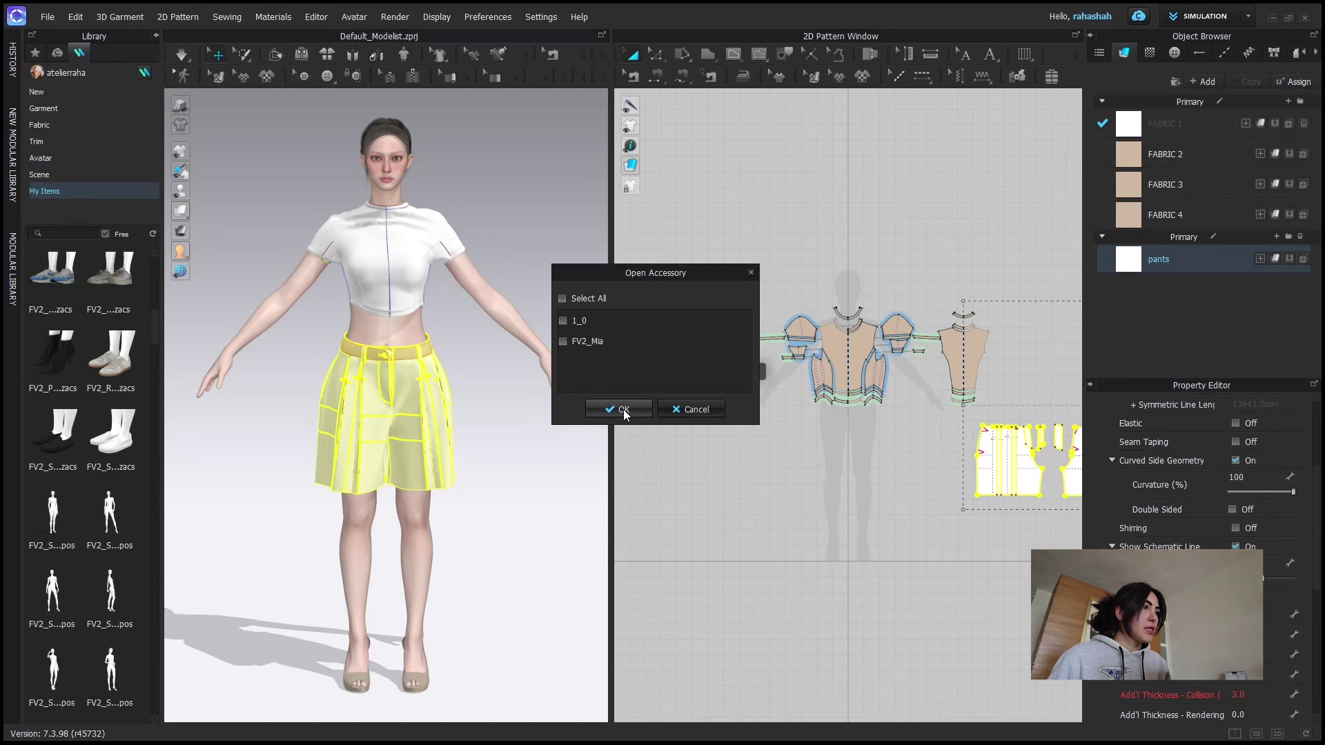
{"action": "left_click", "coordinate": [587, 340]}
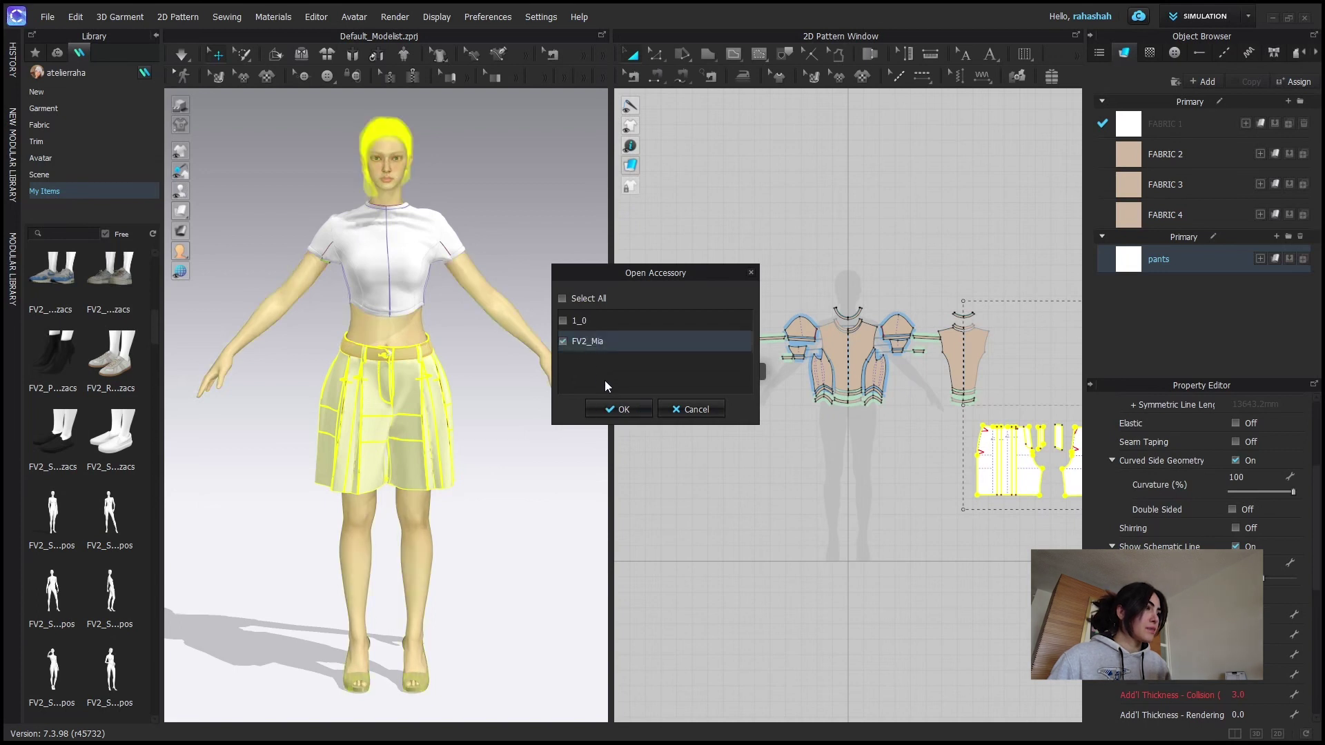
{"action": "left_click", "coordinate": [610, 406]}
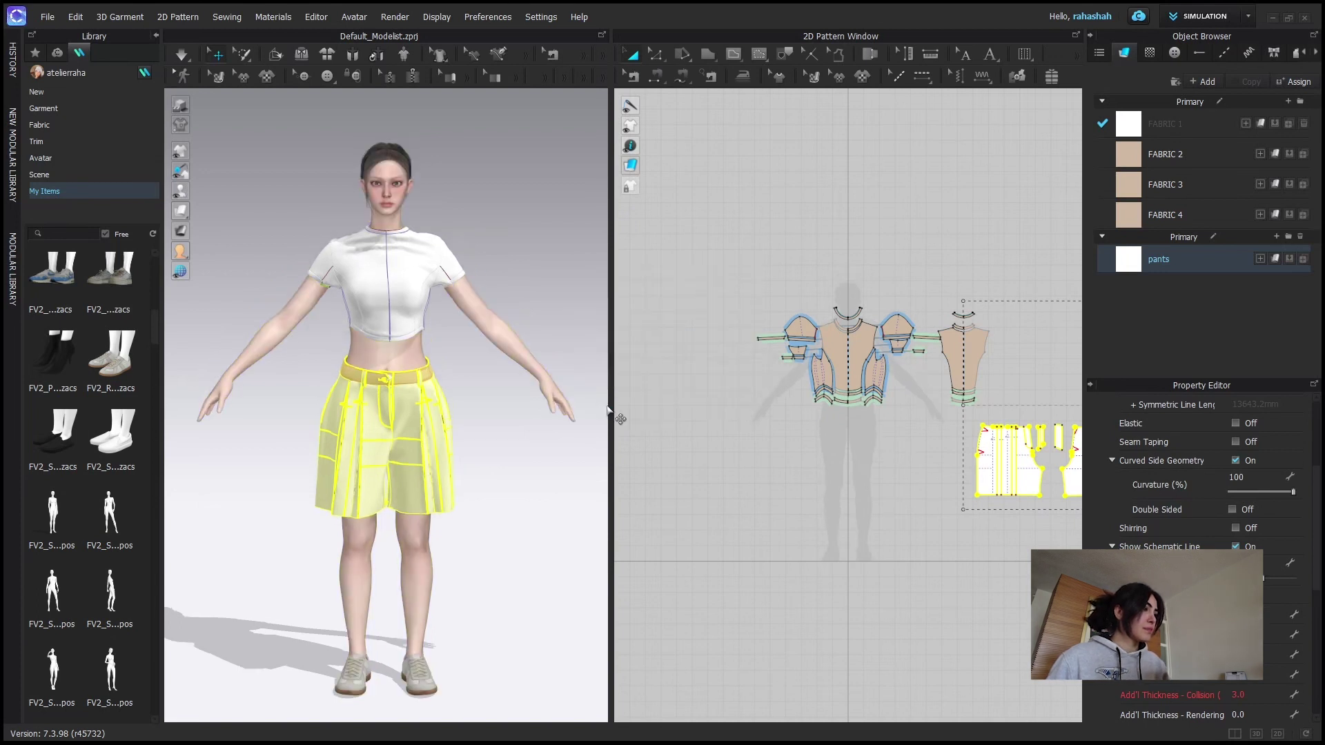
{"action": "right_click_drag", "start_coordinate": [497, 562], "coordinate": [479, 541]}
Clear the shorts selection, open the Render window and start rendering the dressed avatar.
{"action": "left_click", "coordinate": [497, 421]}
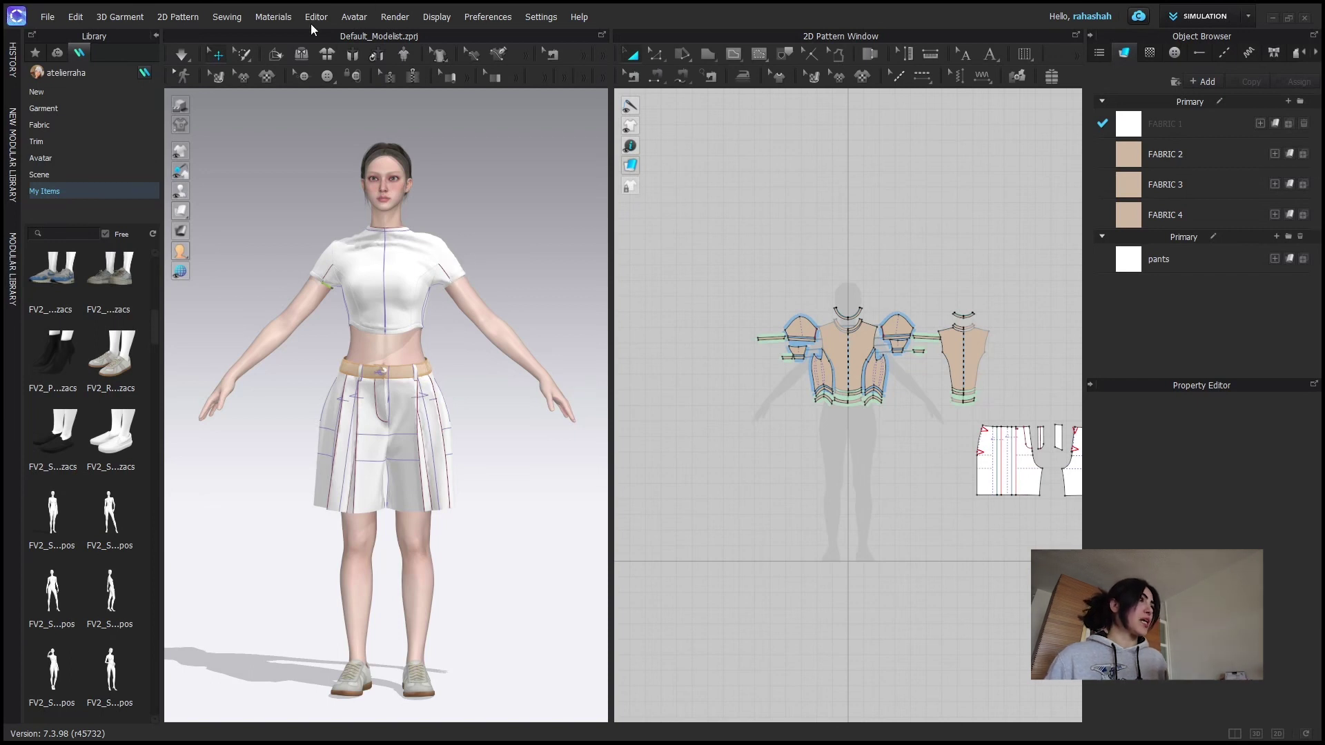
{"action": "left_click", "coordinate": [391, 19]}
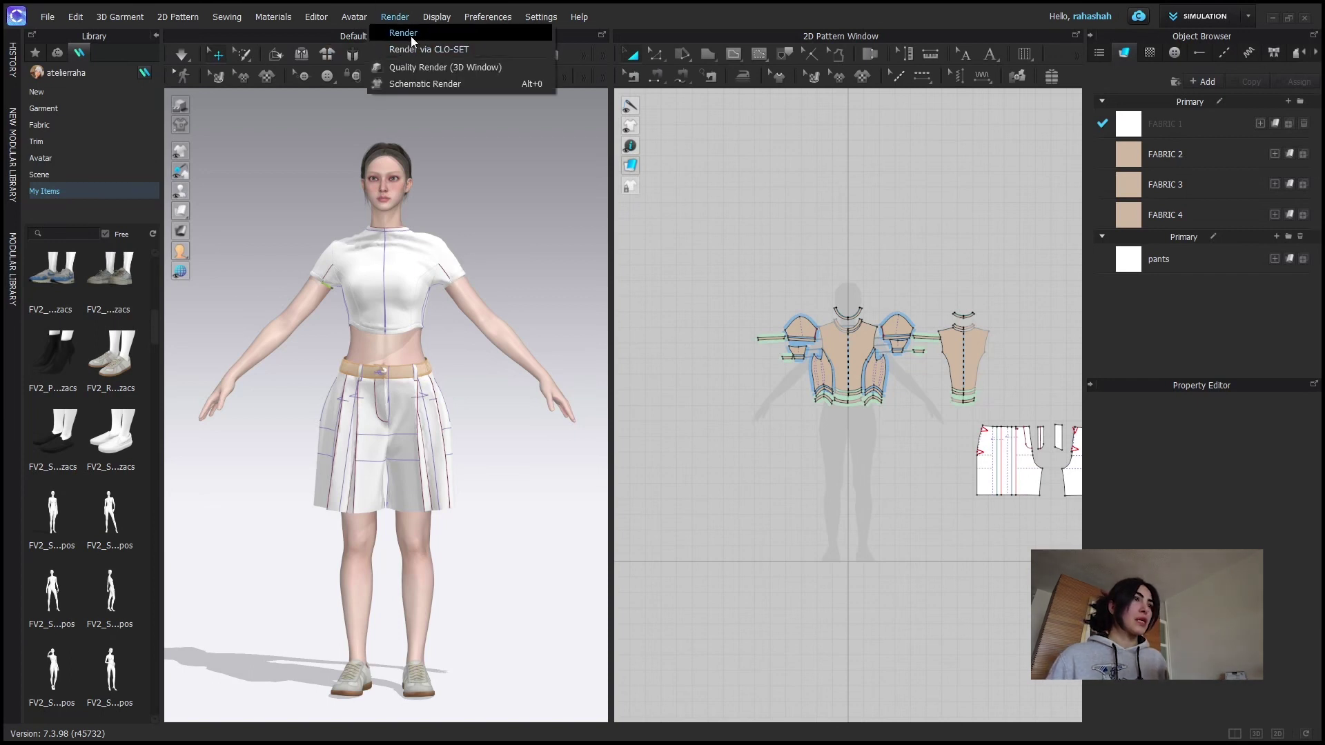
{"action": "left_click", "coordinate": [409, 34]}
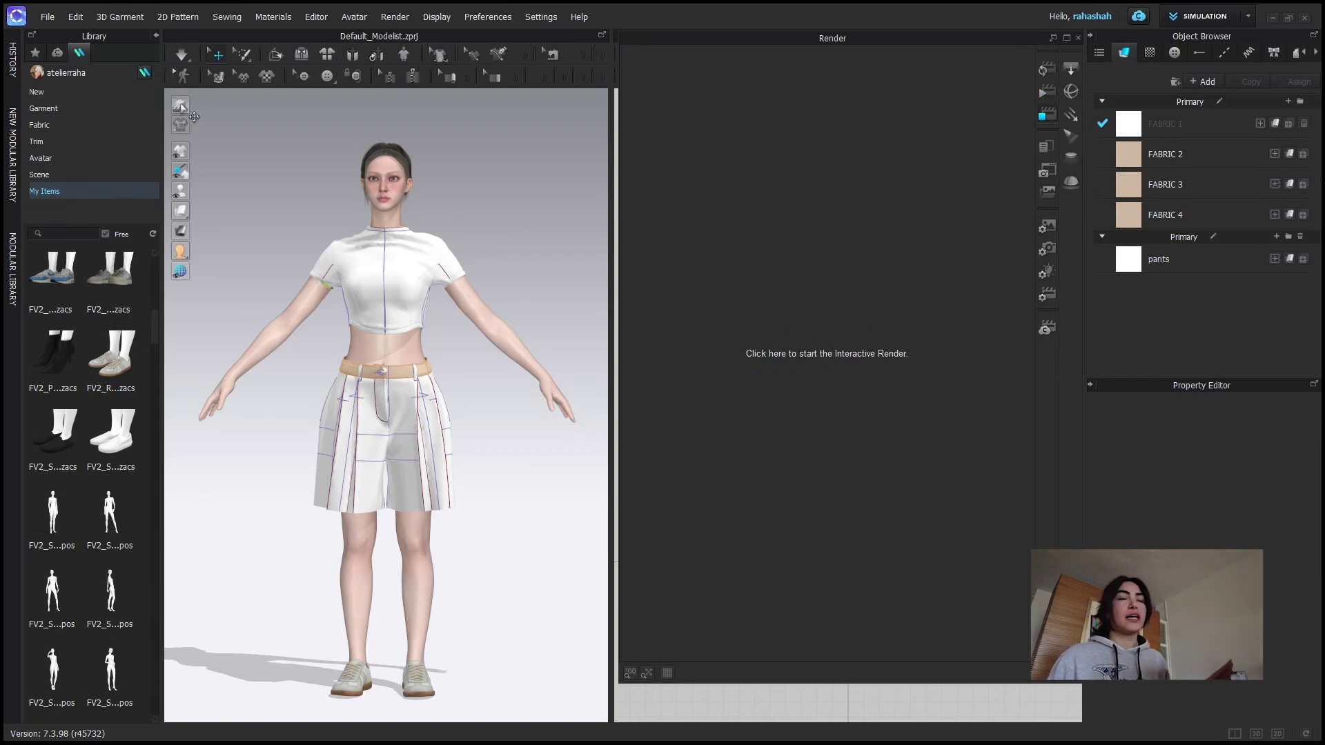
{"action": "left_click", "coordinate": [194, 118]}
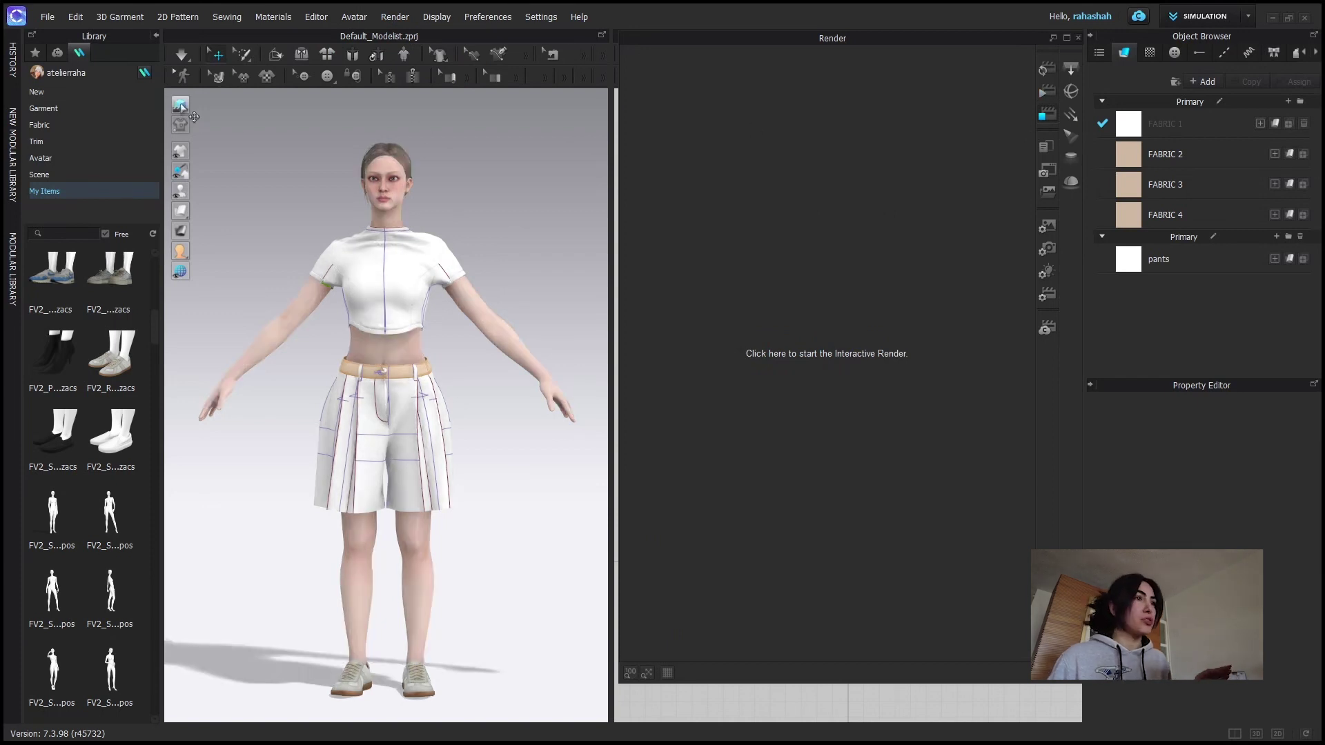
{"action": "left_click", "coordinate": [1047, 69]}
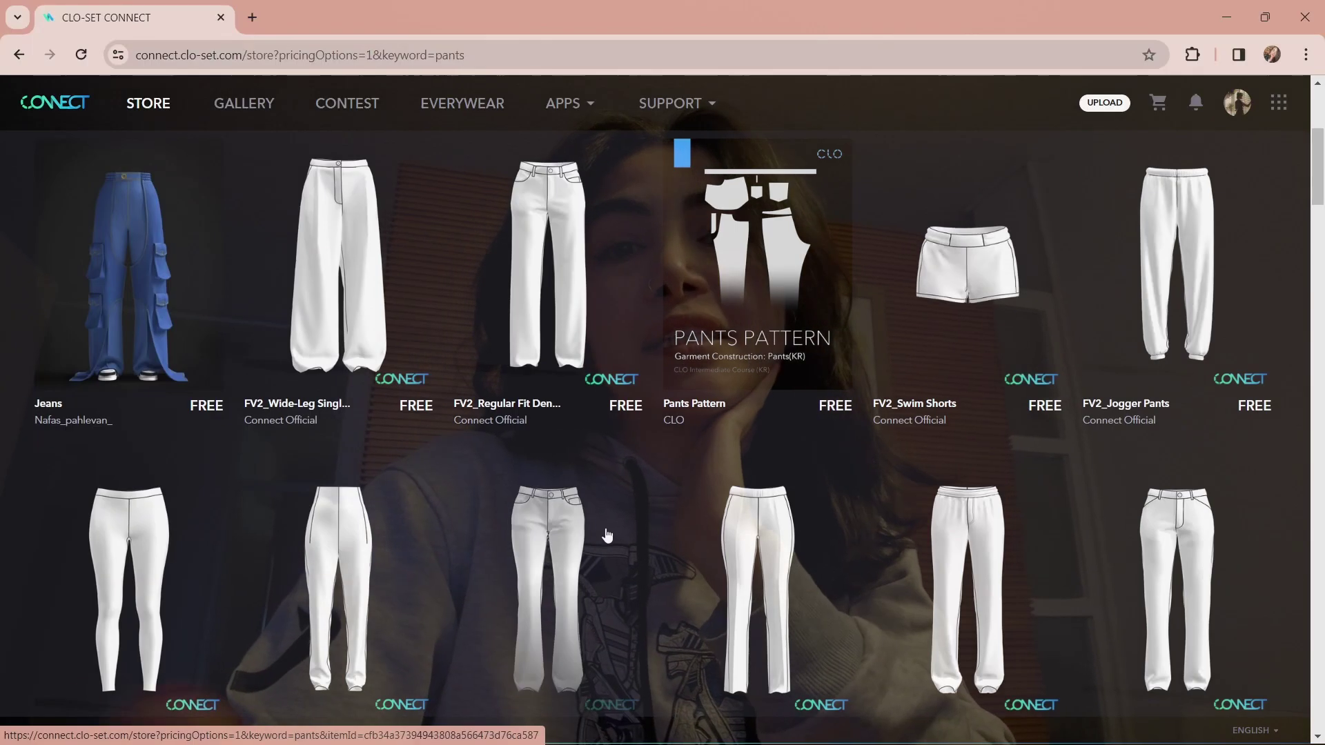
Browse the free pants, viewing and closing the FV2_Bootcut Denim Pants item page.
{"action": "scroll", "coordinate": [528, 336], "scroll_direction": "down", "scroll_amount": 3}
{"action": "left_click", "coordinate": [529, 337]}
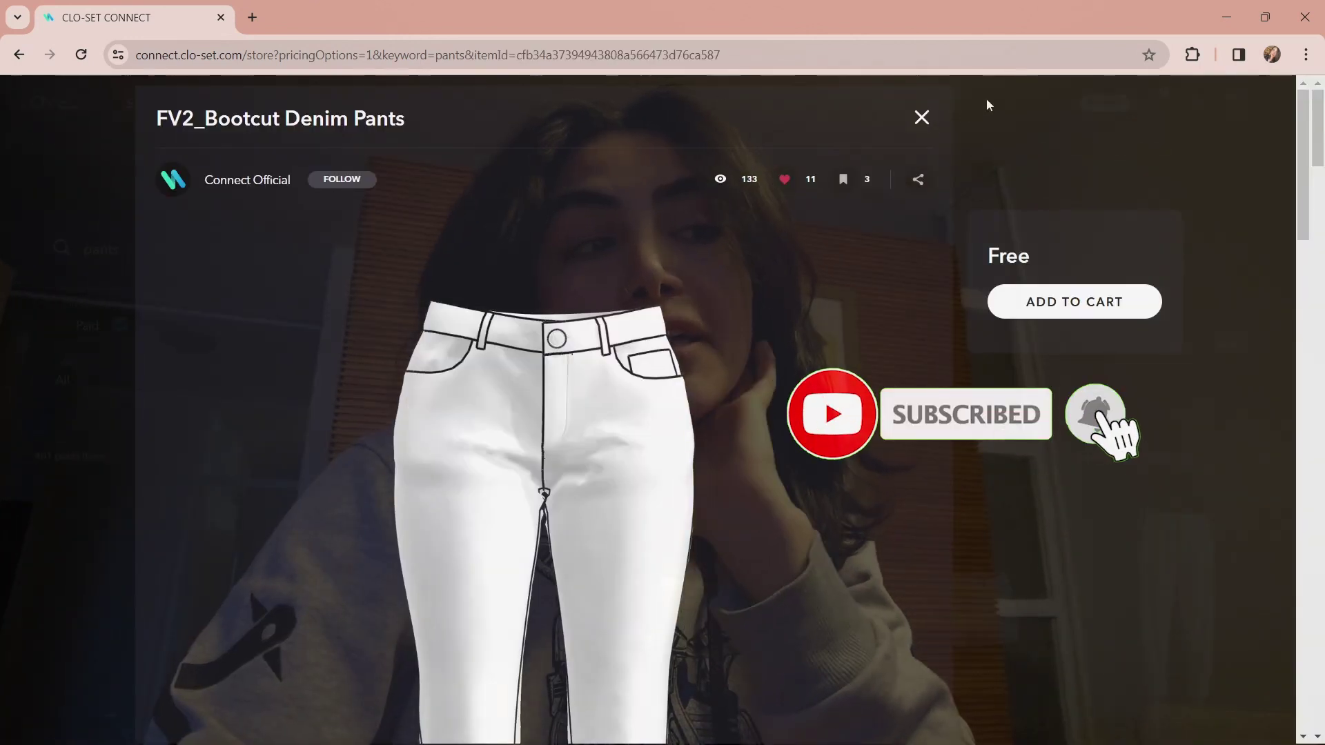
{"action": "left_click", "coordinate": [921, 117]}
{"action": "scroll", "coordinate": [465, 218], "scroll_direction": "up", "scroll_amount": 3}
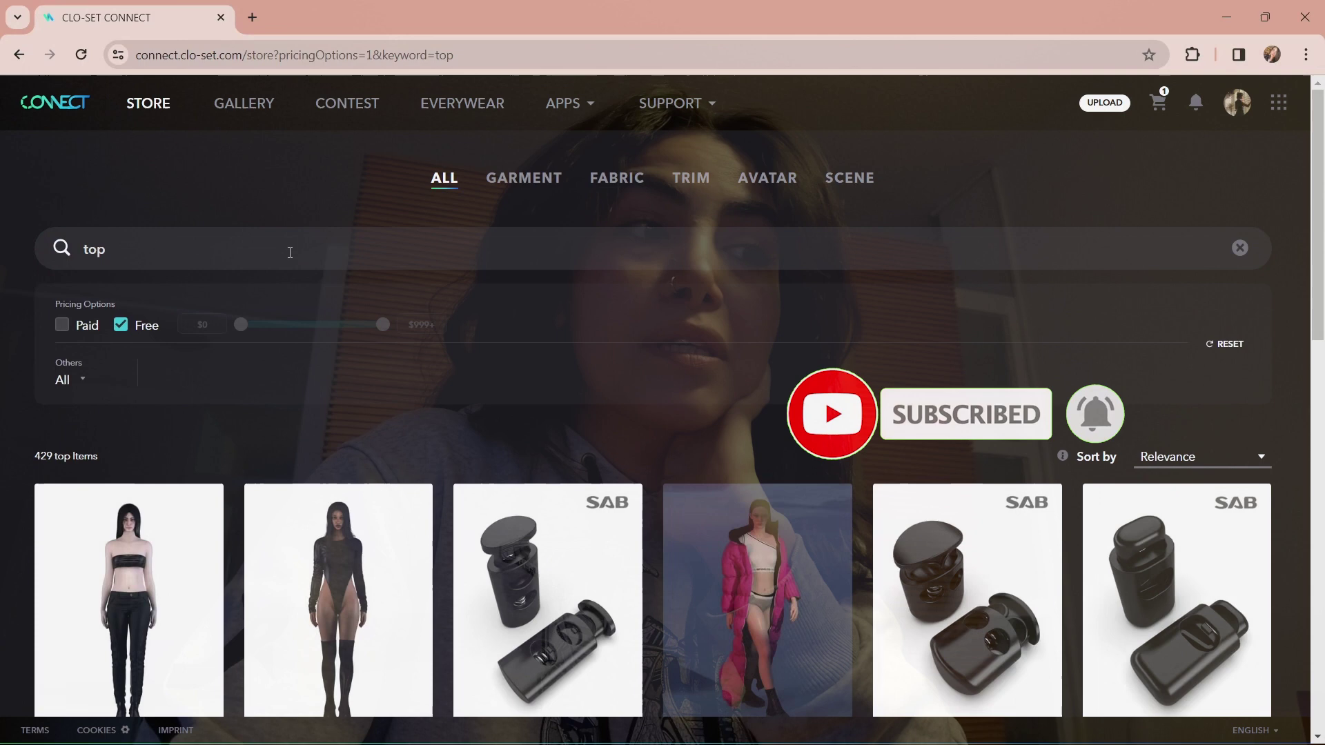
{"action": "scroll", "coordinate": [399, 474], "scroll_direction": "down", "scroll_amount": 2}
{"action": "scroll", "coordinate": [74, 302], "scroll_direction": "up", "scroll_amount": 2}
{"action": "scroll", "coordinate": [74, 302], "scroll_direction": "down", "scroll_amount": 15}
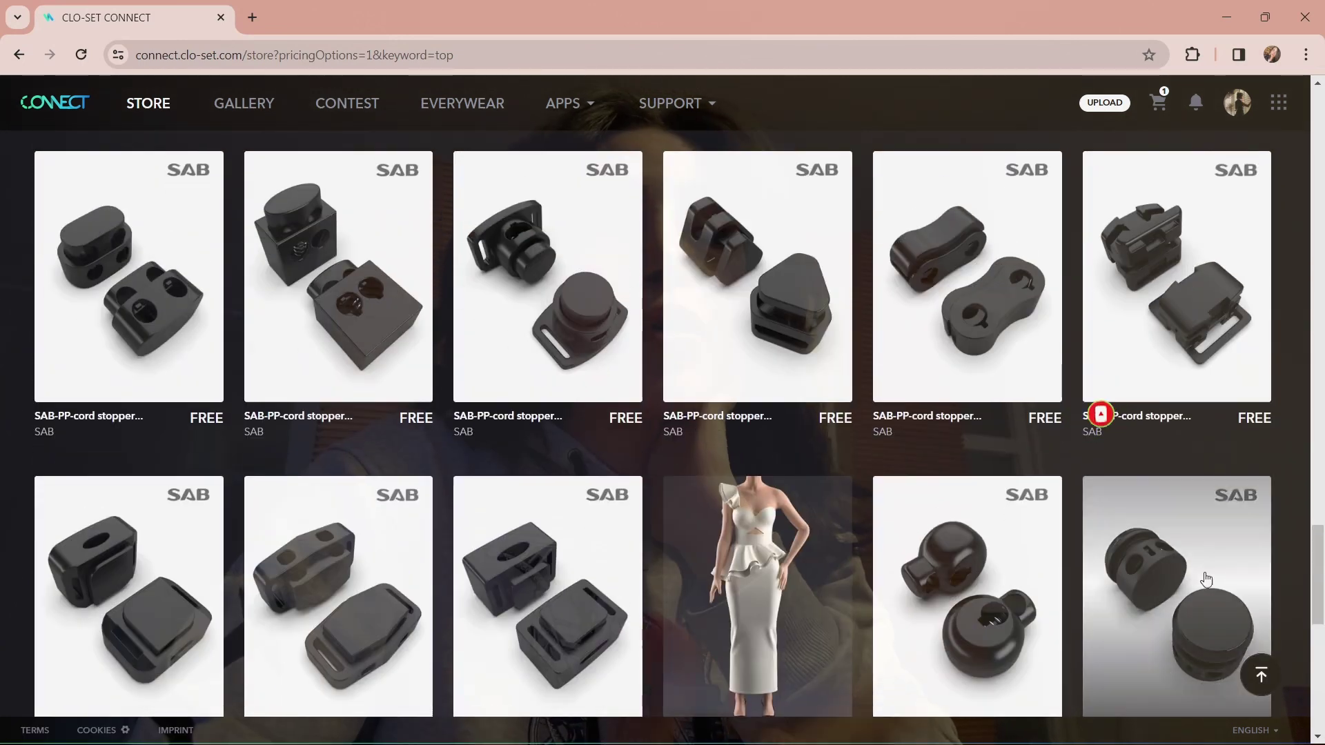
{"action": "scroll", "coordinate": [1277, 110], "scroll_direction": "up", "scroll_amount": 20}
Replace the search term 'top' with 't-shirt' and scroll through the results.
{"action": "double_click", "coordinate": [94, 249]}
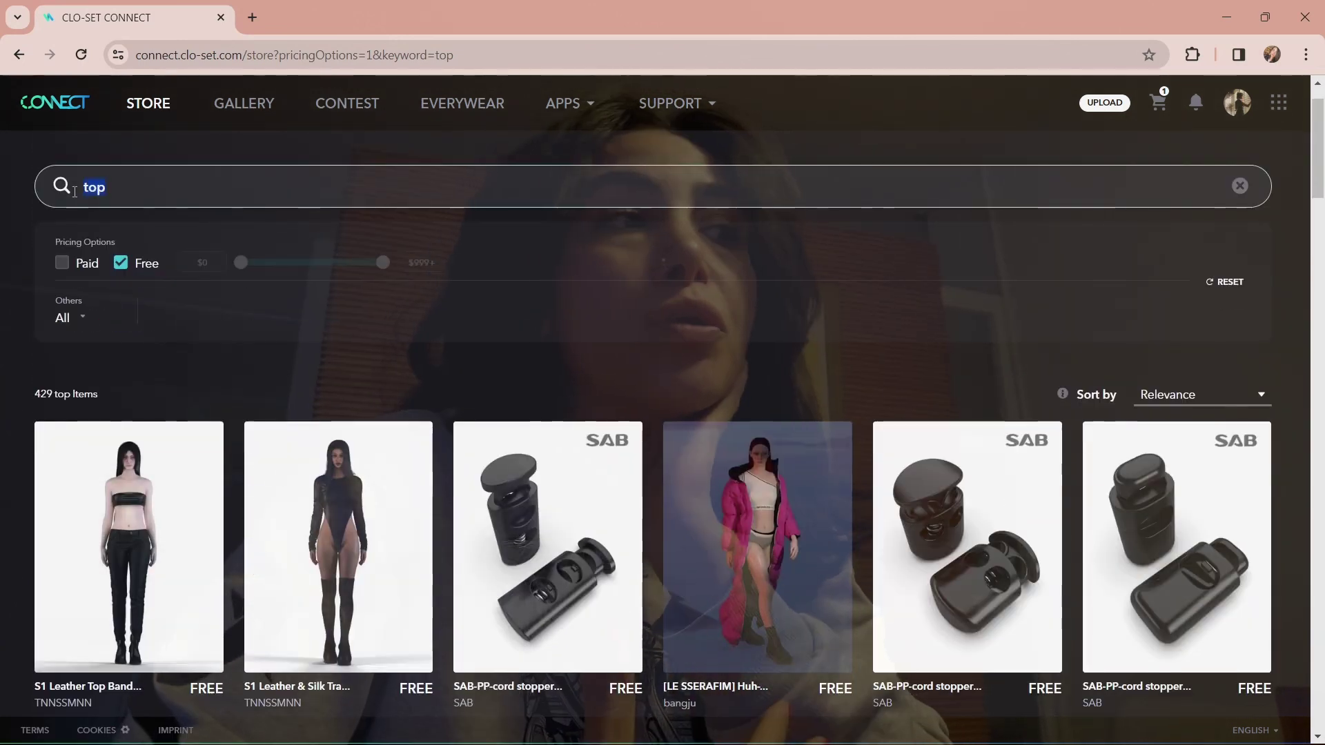
{"action": "type", "text": "t-shirt"}
{"action": "key", "text": "Return"}
{"action": "scroll", "coordinate": [563, 385], "scroll_direction": "down", "scroll_amount": 5}
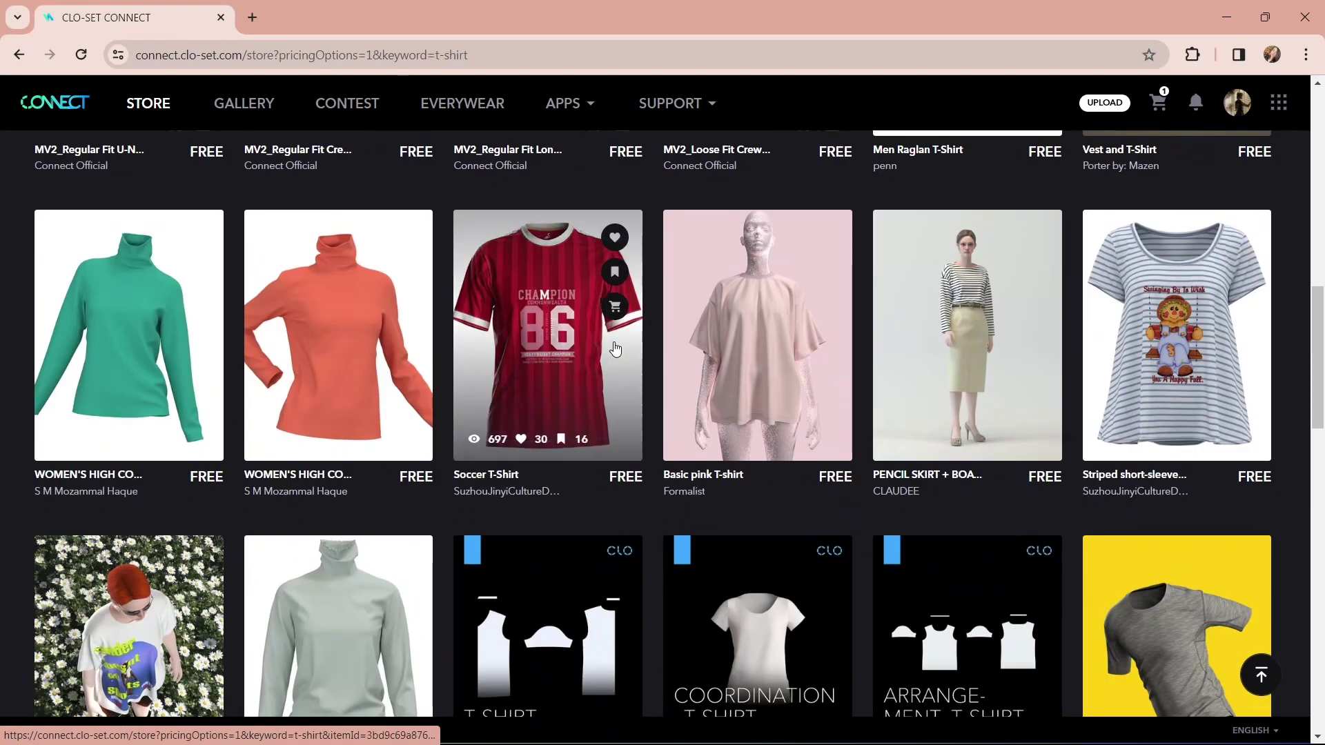
{"action": "scroll", "coordinate": [662, 372], "scroll_direction": "down", "scroll_amount": 5}
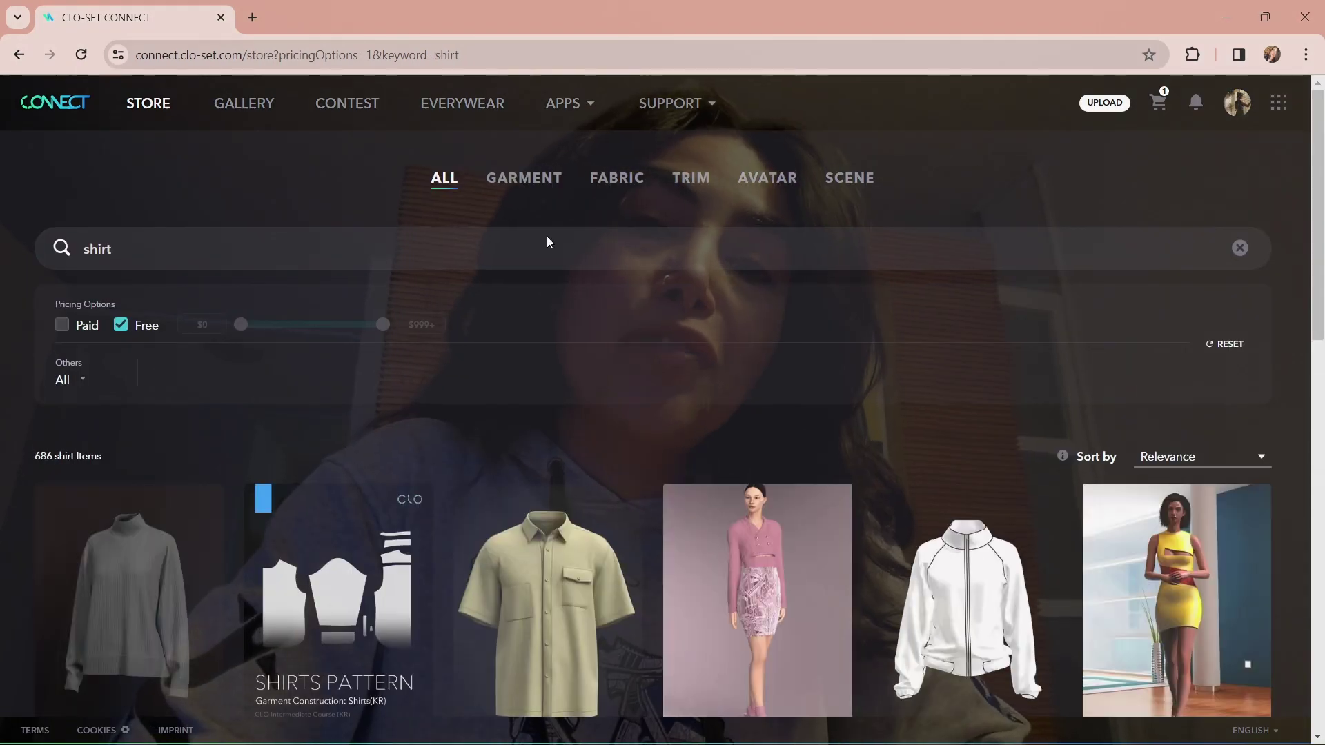
{"action": "scroll", "coordinate": [744, 471], "scroll_direction": "down", "scroll_amount": 20}
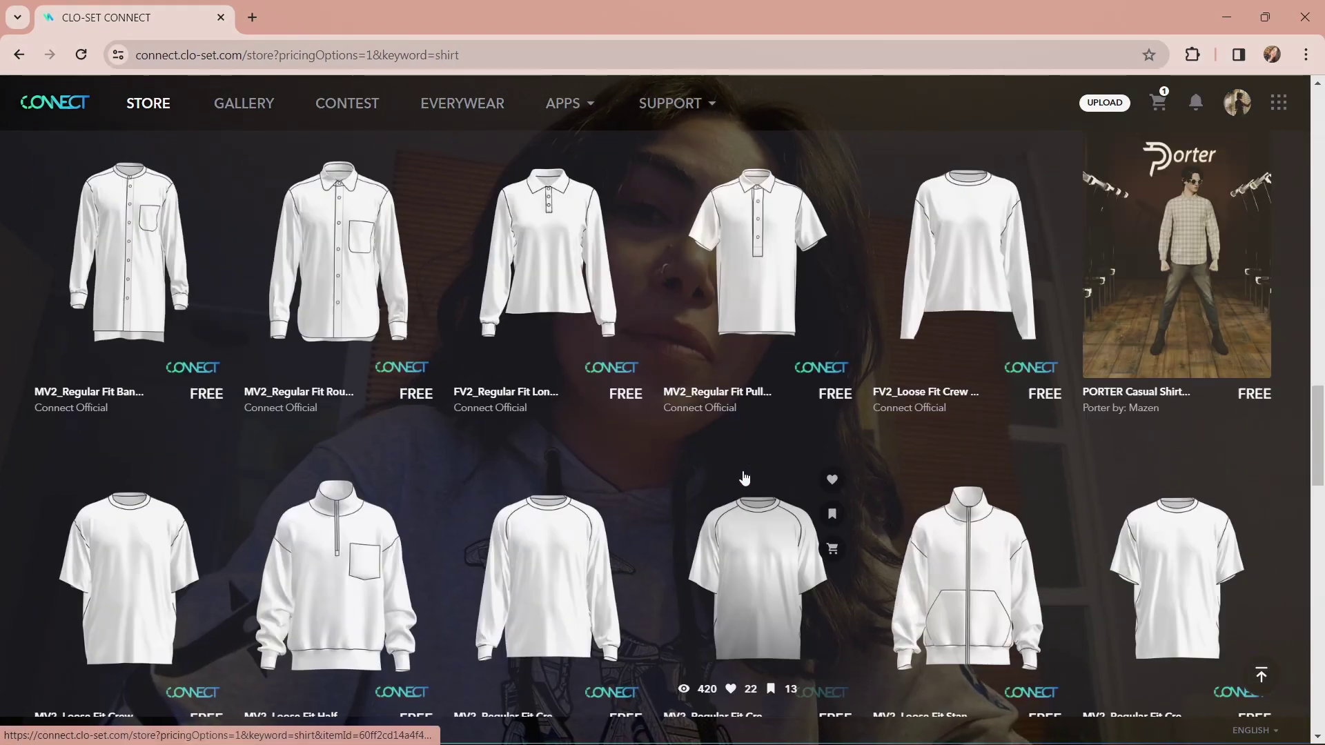